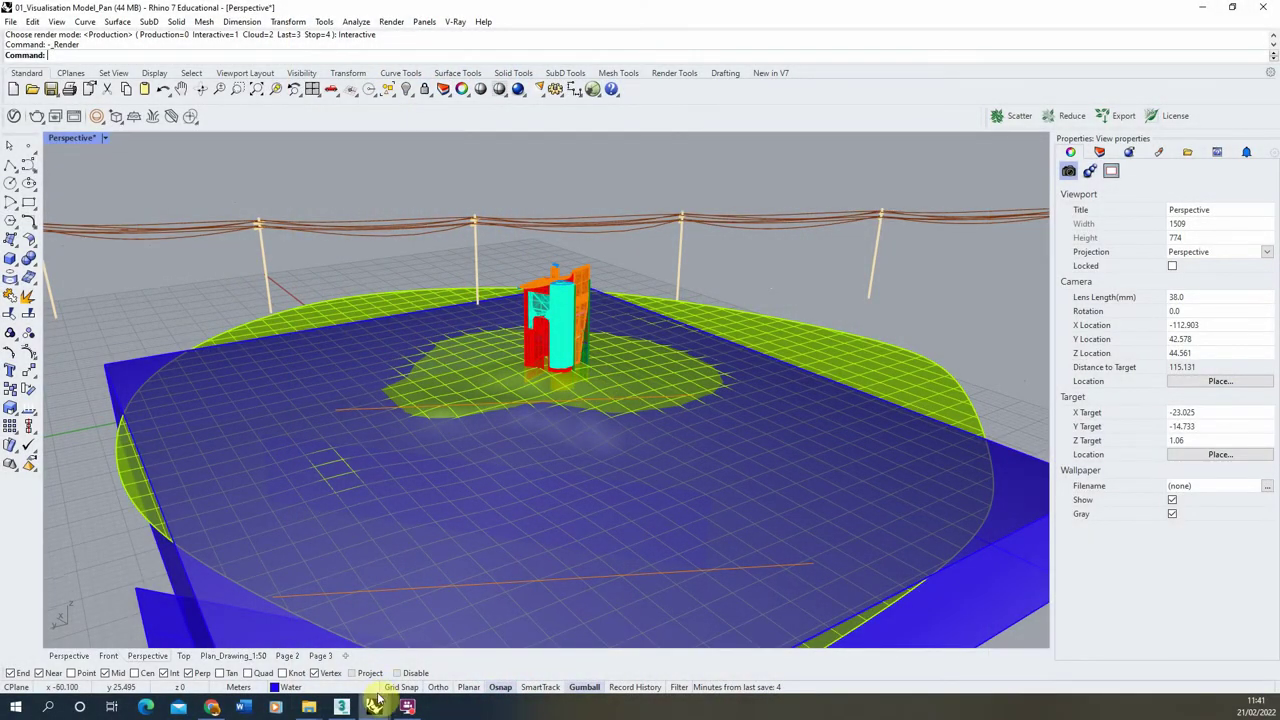
# Open the V-Ray Frame Buffer showing the finished 1000 x 1000 tower render.
pyautogui.click(74, 116)
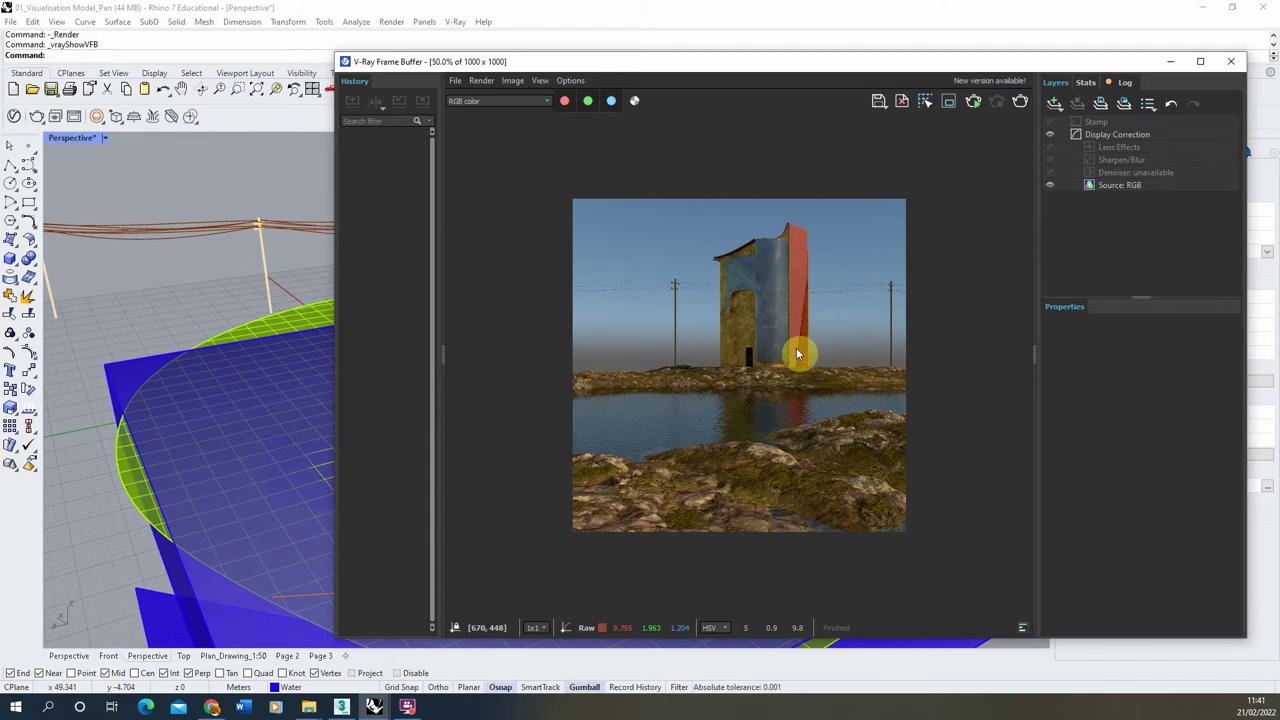
# Minimize the frame buffer and confirm V-Ray for Rhino is the current renderer.
pyautogui.click(1173, 62)
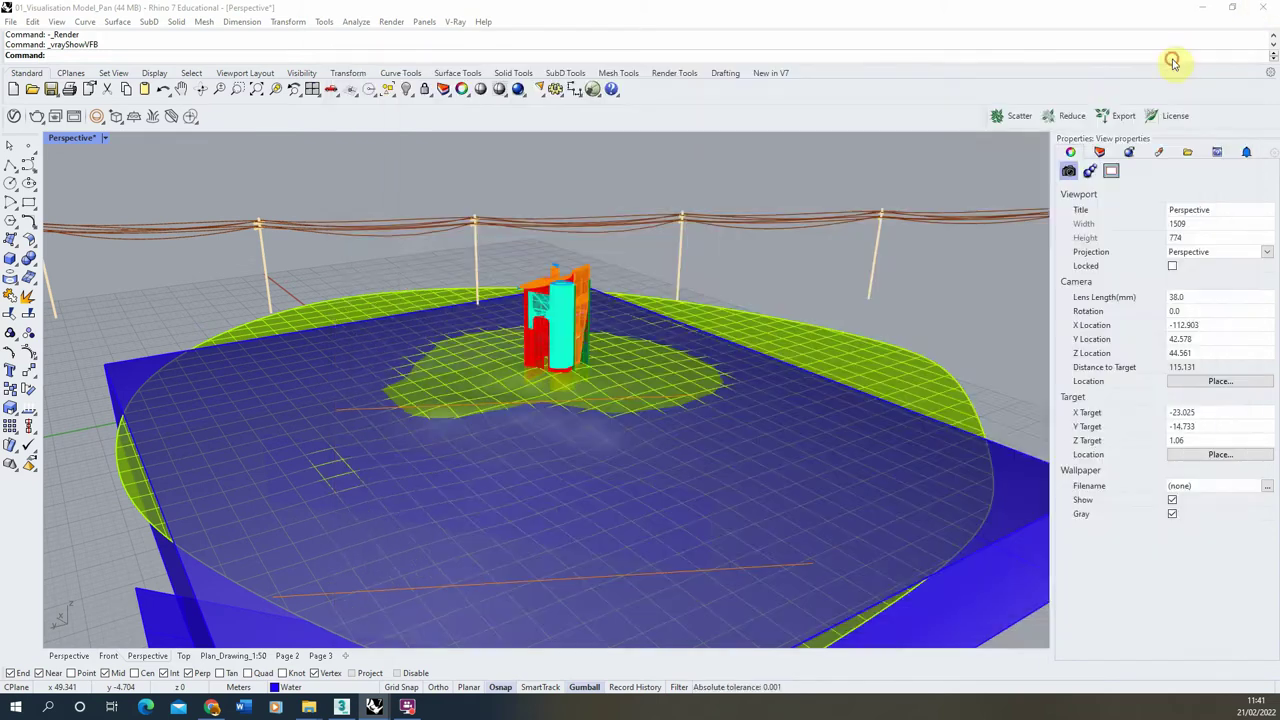
pyautogui.click(391, 22)
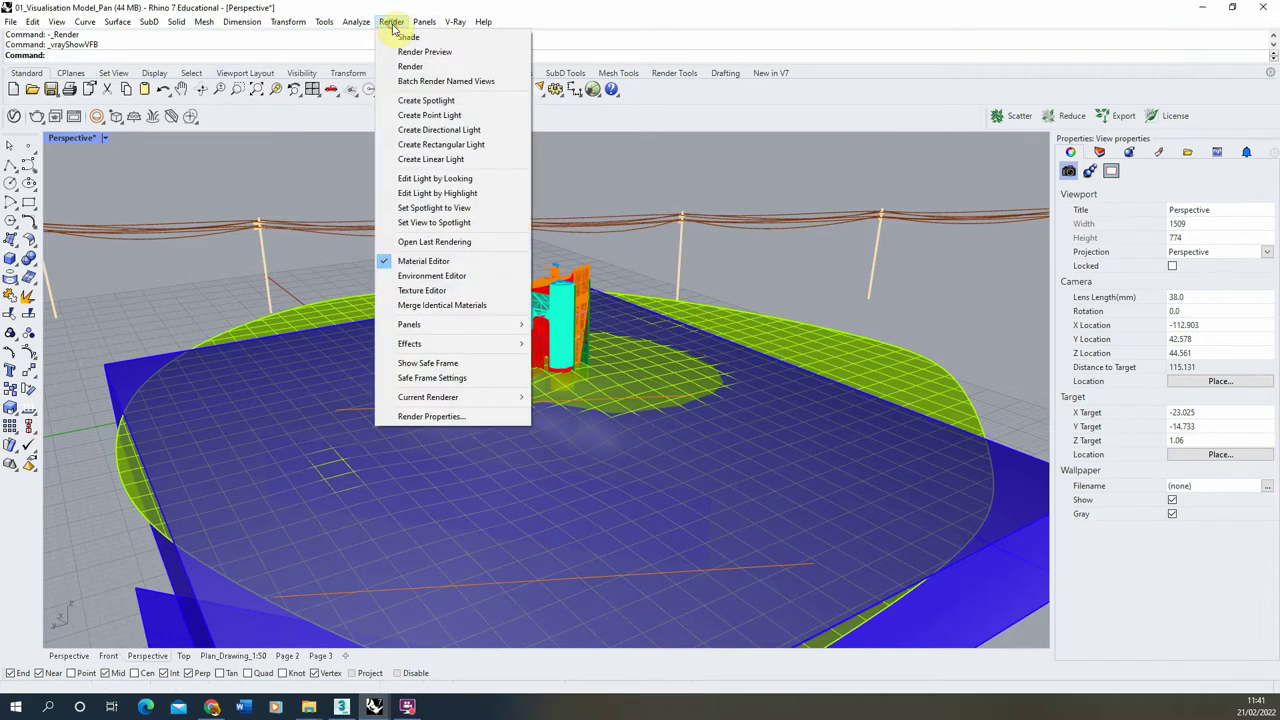
pyautogui.moveTo(412, 400)
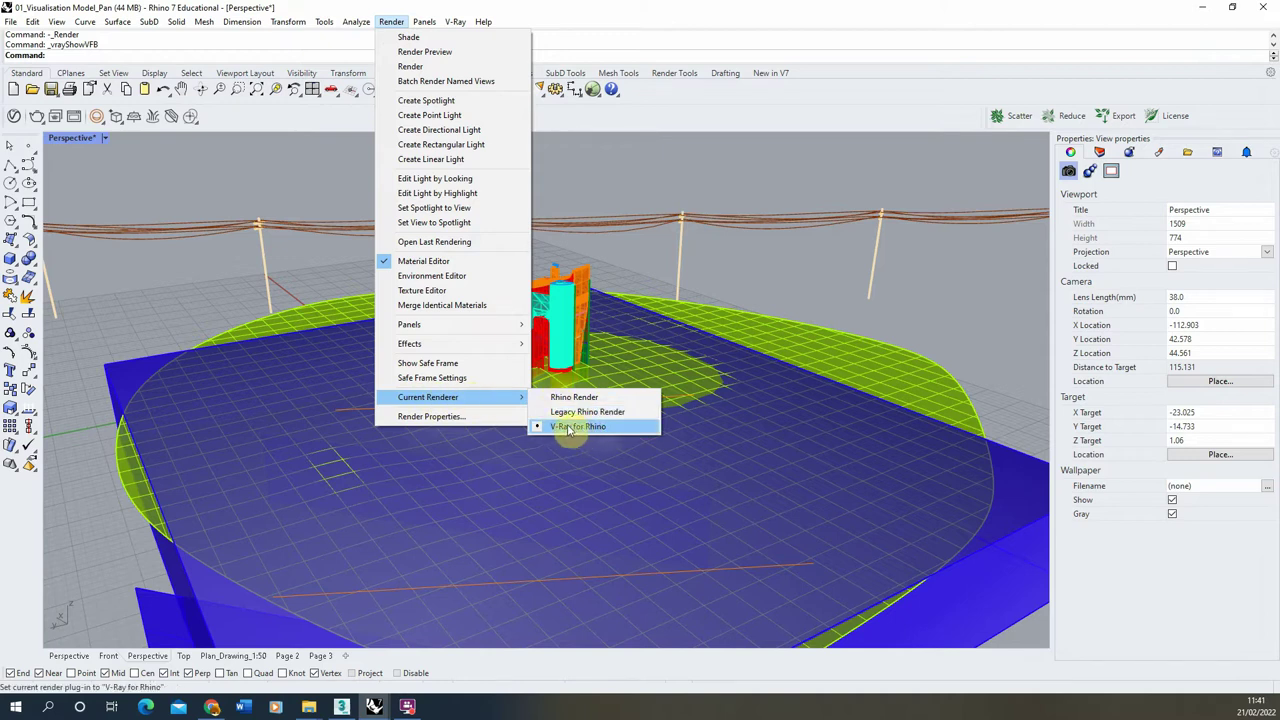
pyautogui.click(740, 285)
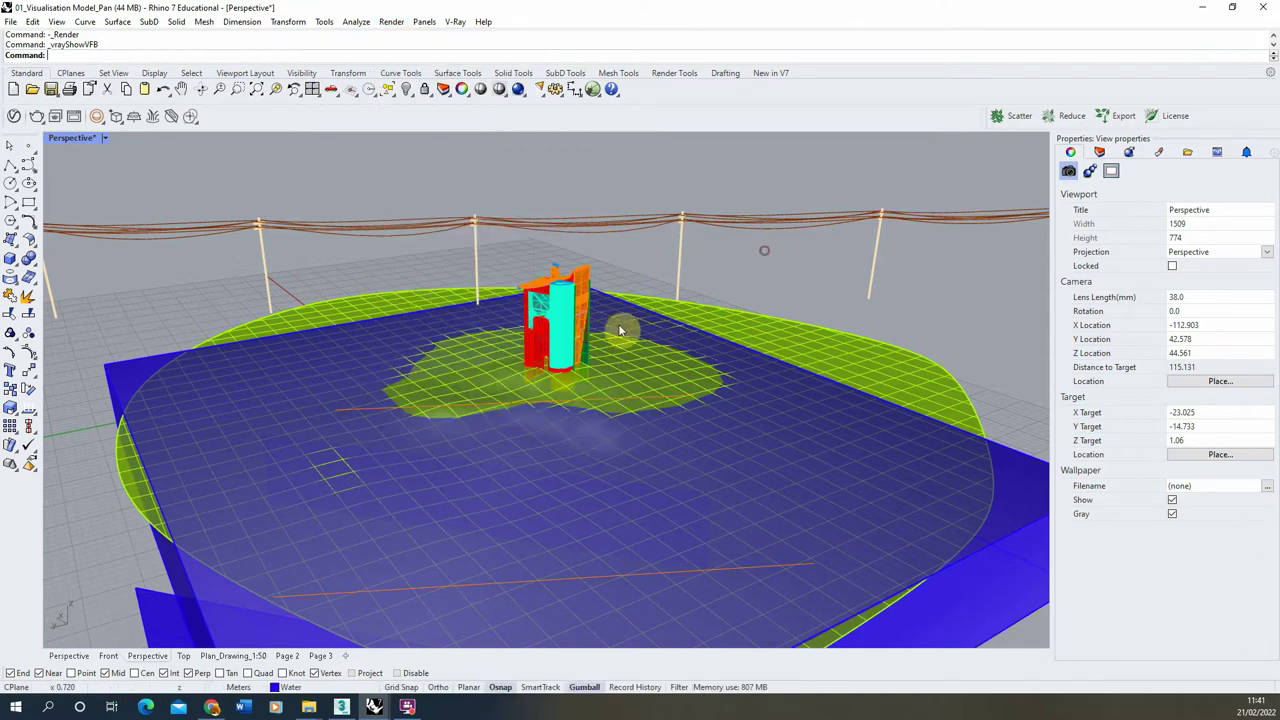
# Orbit the Perspective view, select the lower and central orange curves, then deselect.
pyautogui.moveTo(548, 481); pyautogui.dragTo(480, 483, button='right')
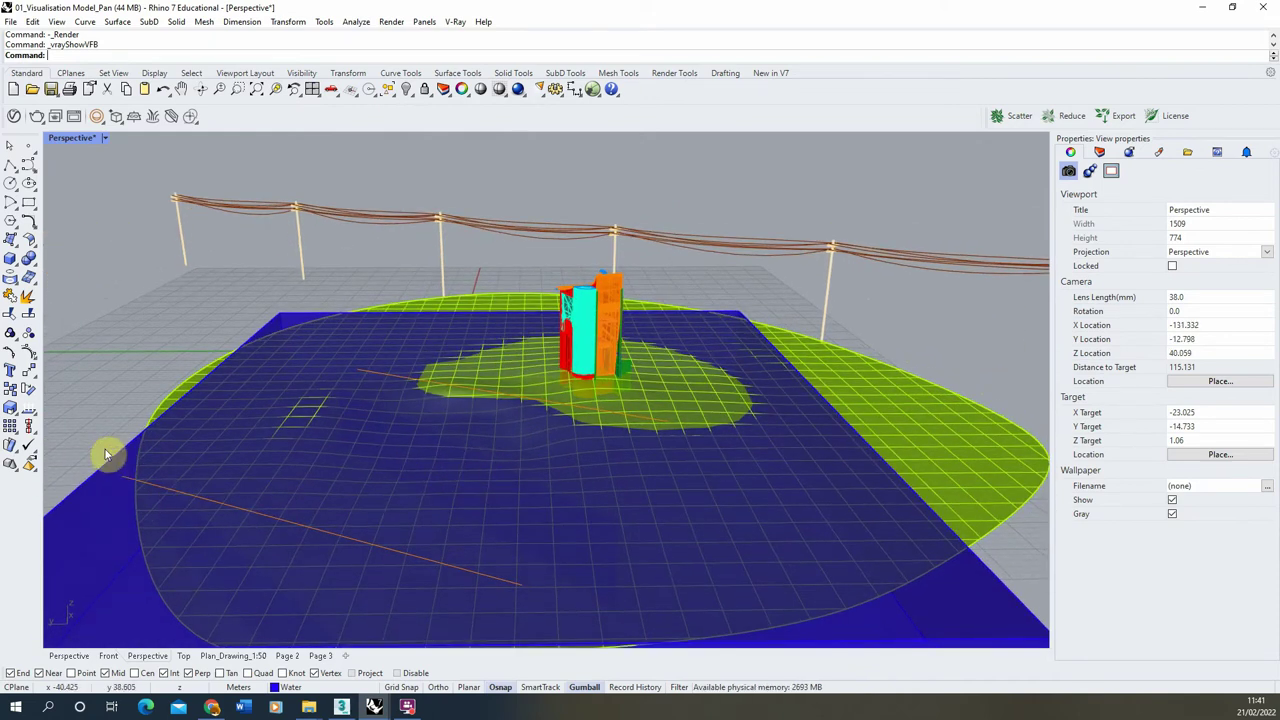
pyautogui.click(210, 507)
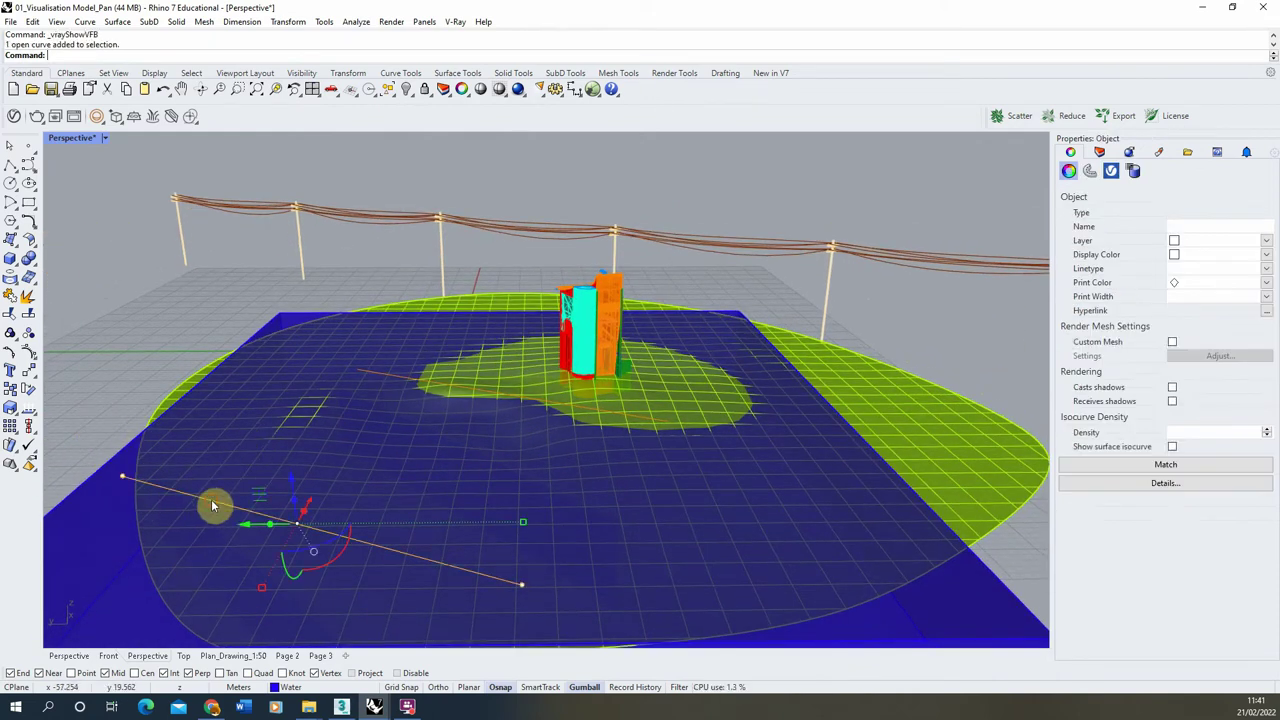
pyautogui.click(393, 379)
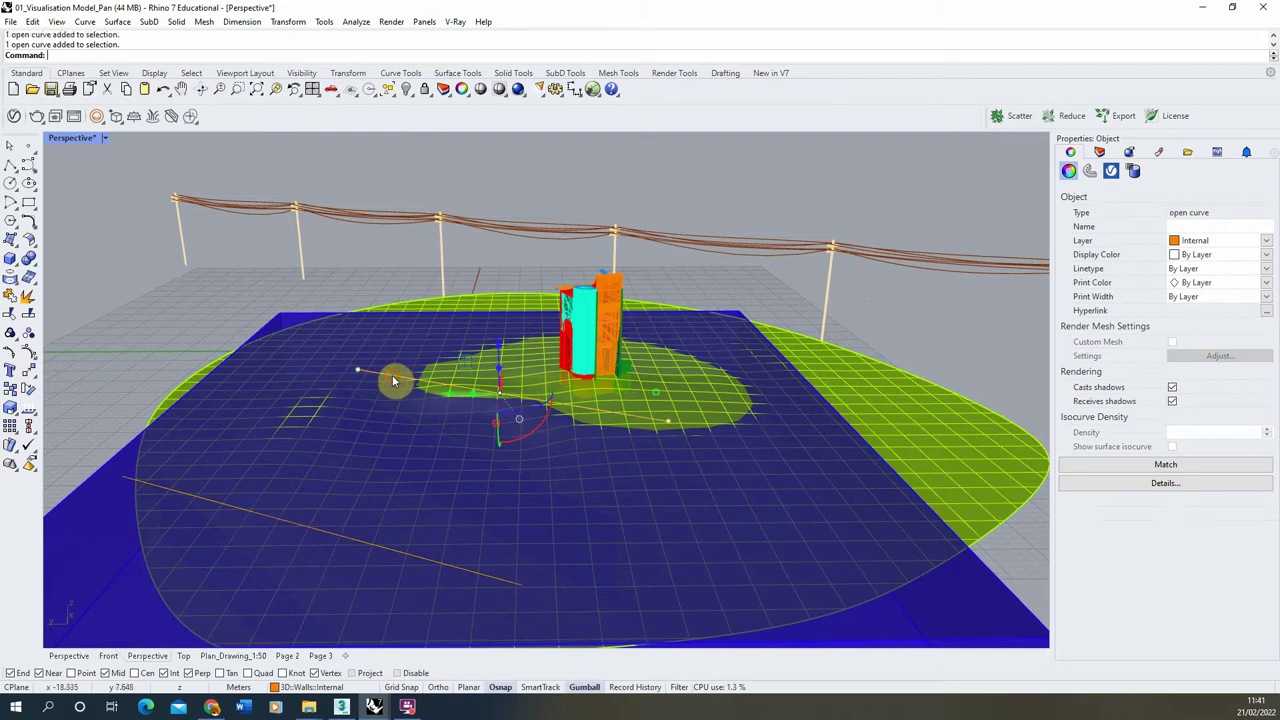
pyautogui.click(237, 281)
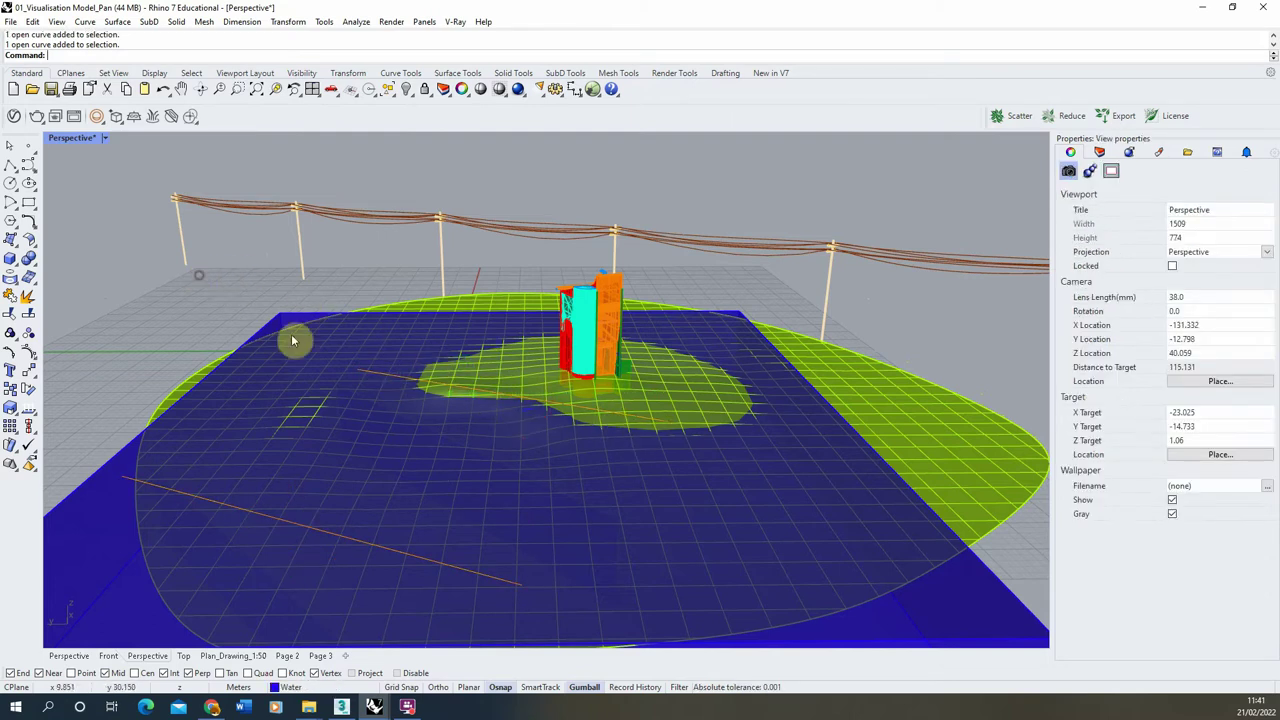
# Open the Render Tools Animation Setup flyout and tear off the Animation Preview playback panel.
pyautogui.click(666, 73)
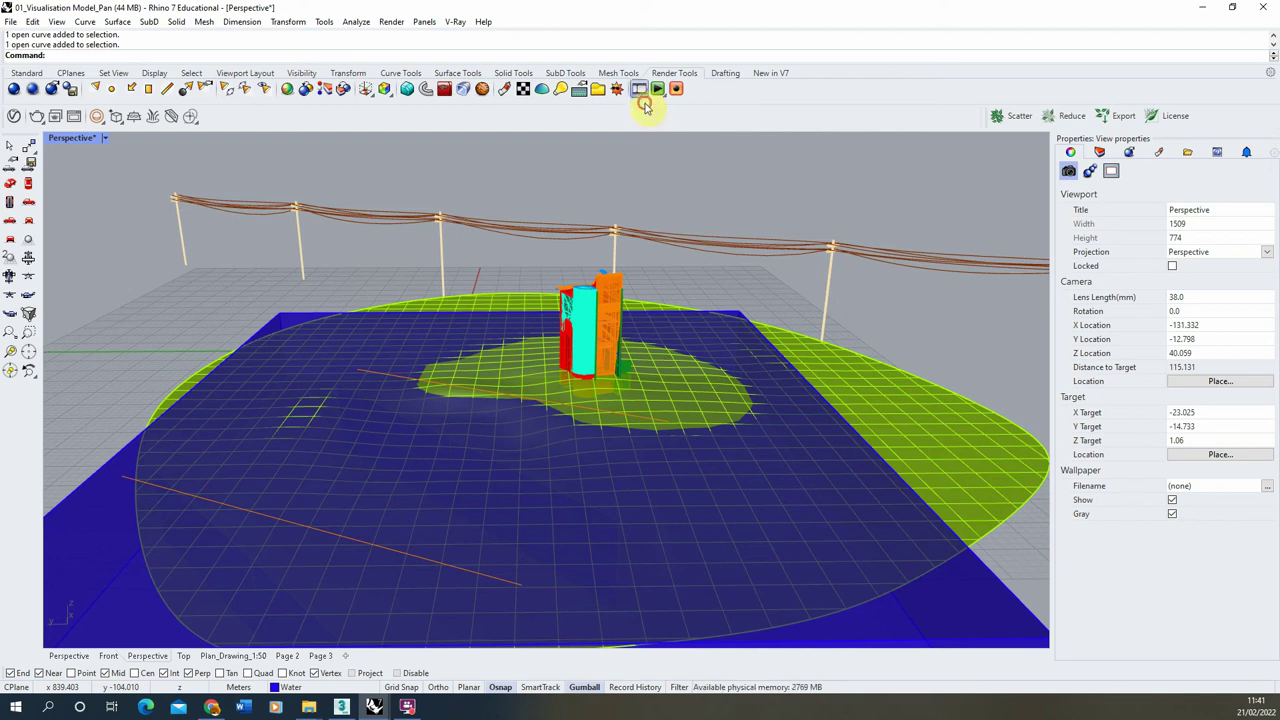
pyautogui.click(641, 90)
pyautogui.click(662, 93)
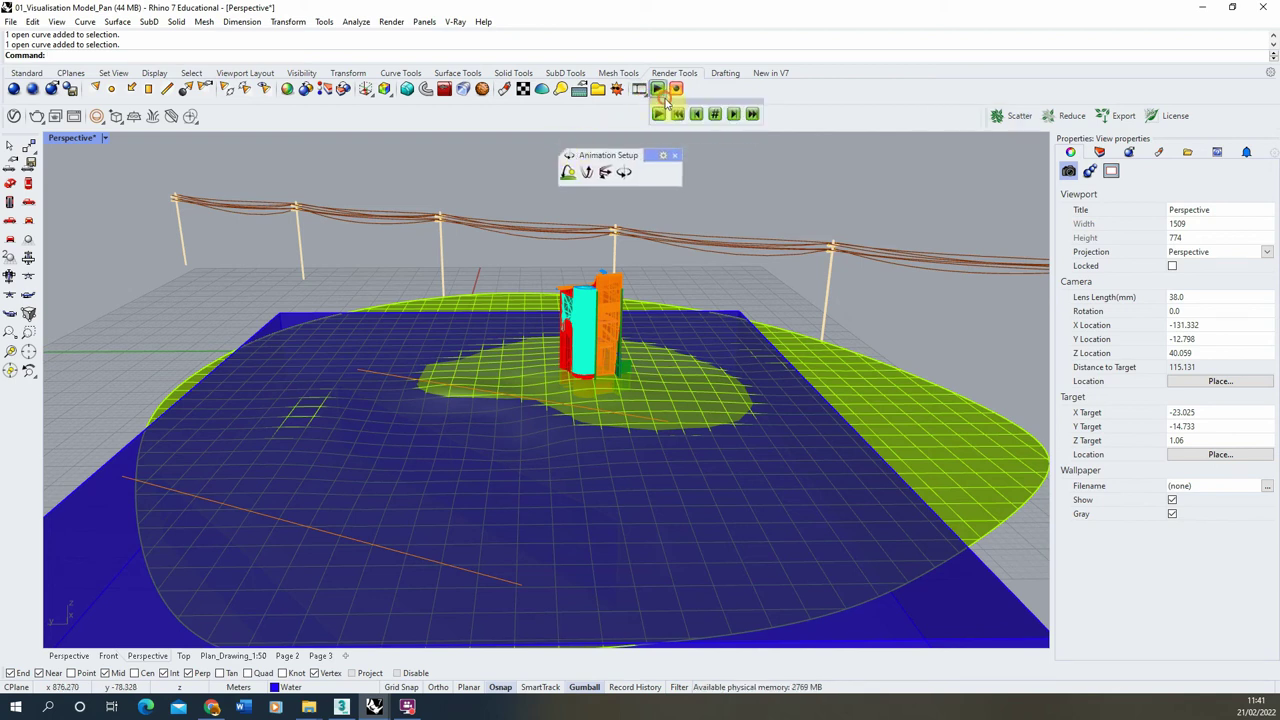
pyautogui.moveTo(666, 101); pyautogui.dragTo(708, 143)
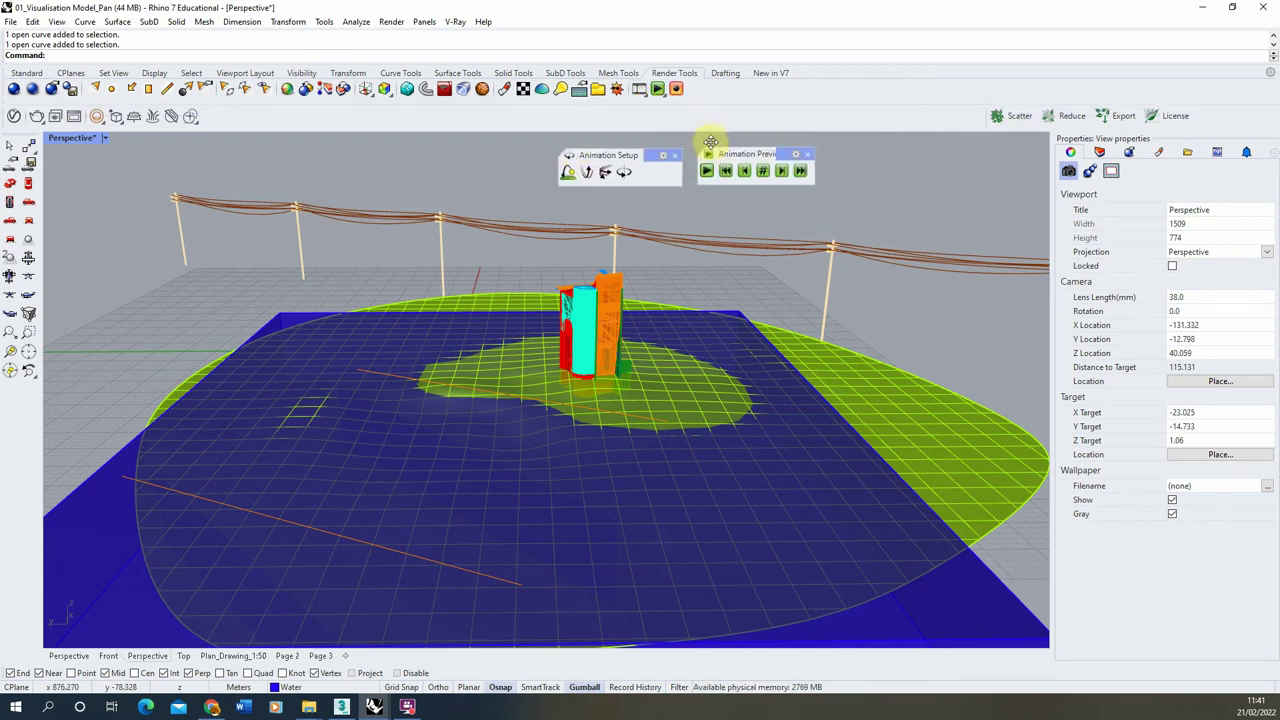
pyautogui.click(676, 90)
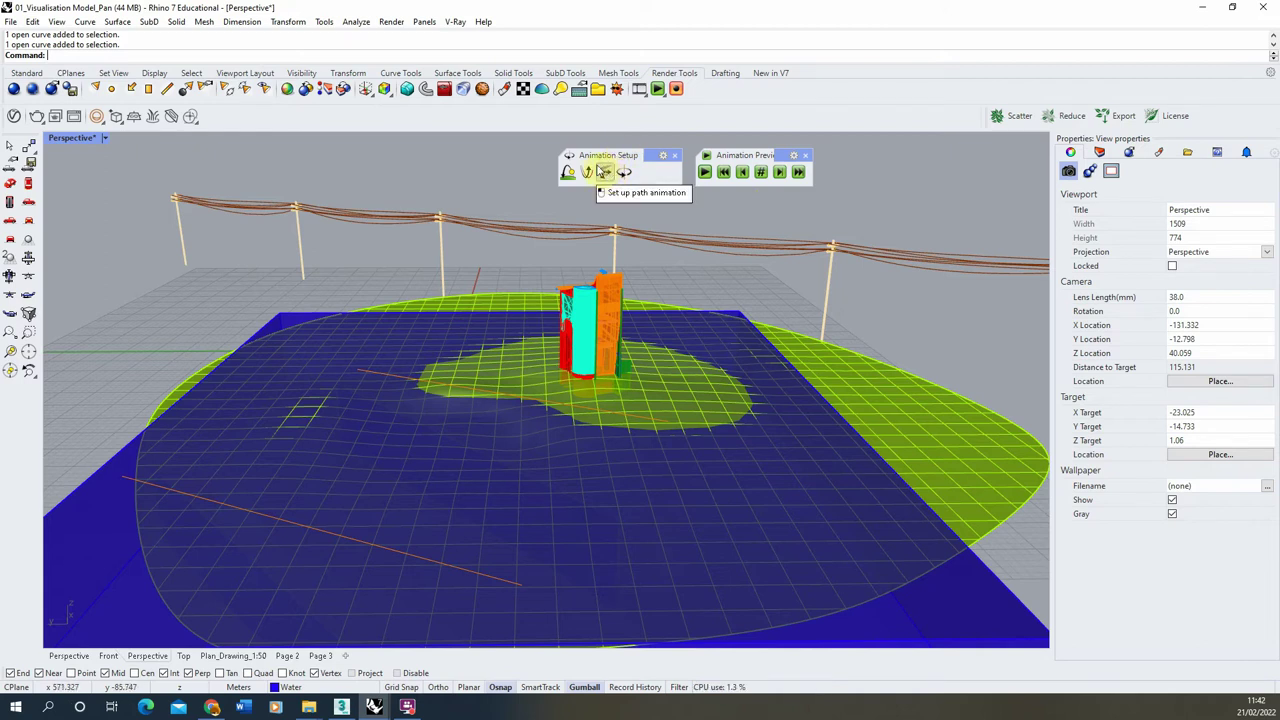
# Set up a path animation with the lower orange curve as camera path and centre curve as target.
pyautogui.click(605, 174)
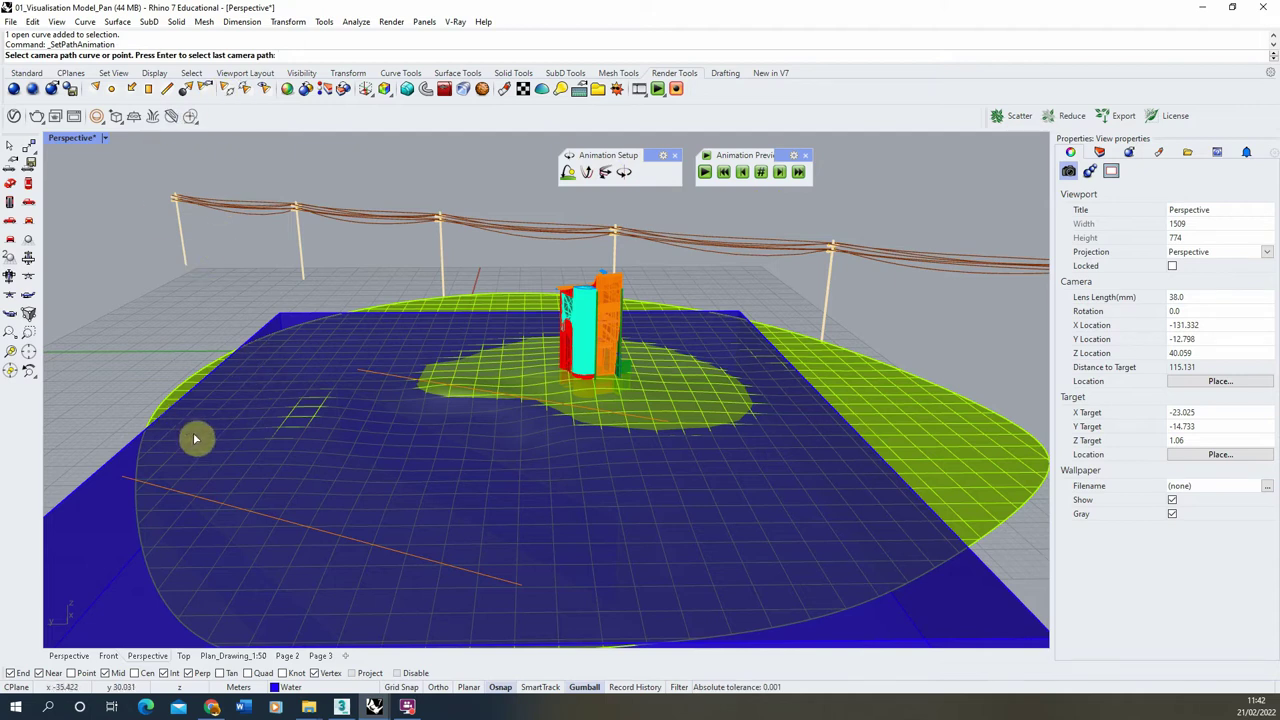
pyautogui.click(187, 498)
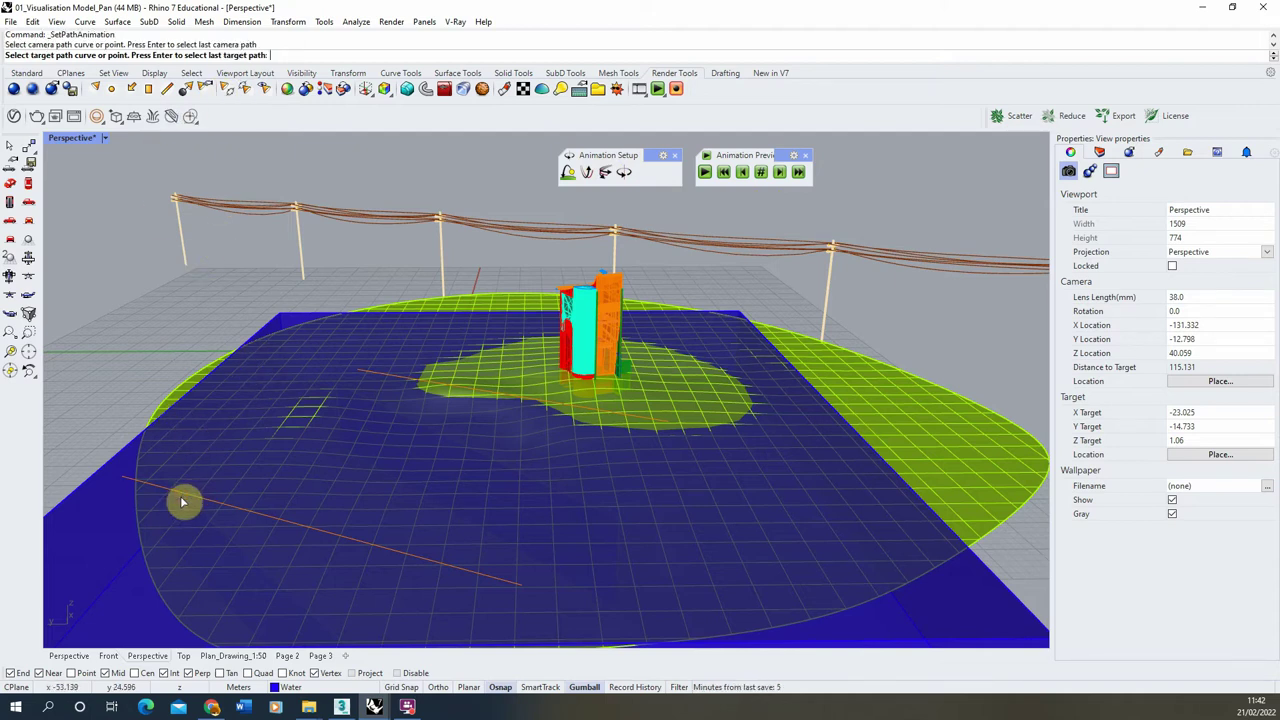
pyautogui.click(383, 378)
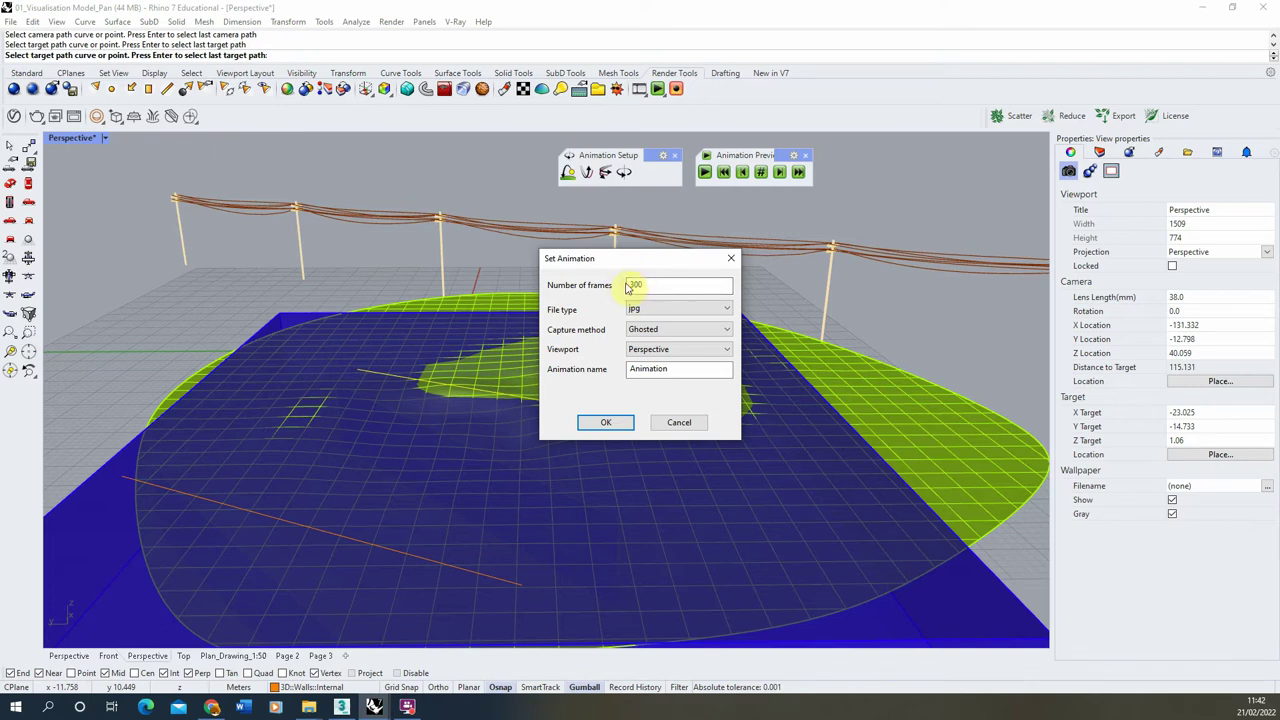
# Keep 300 jpg frames and change the capture method from Ghosted to RenderFull.
pyautogui.click(644, 284)
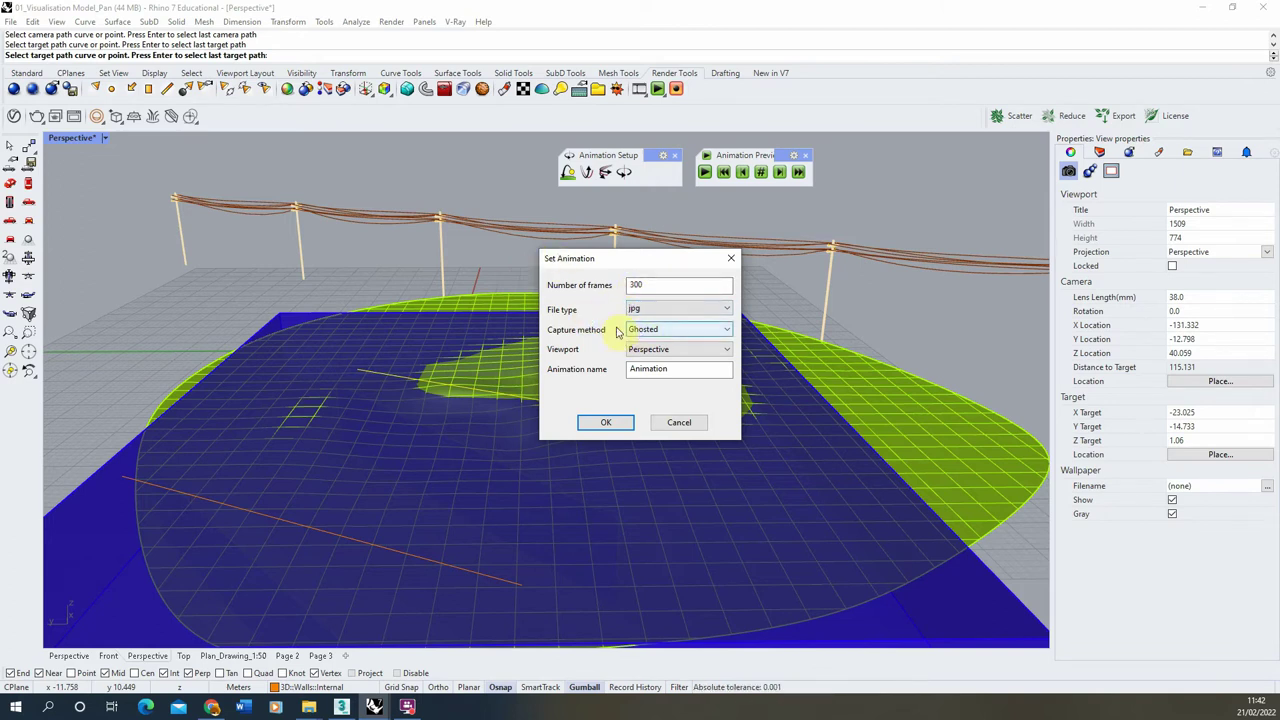
pyautogui.click(653, 332)
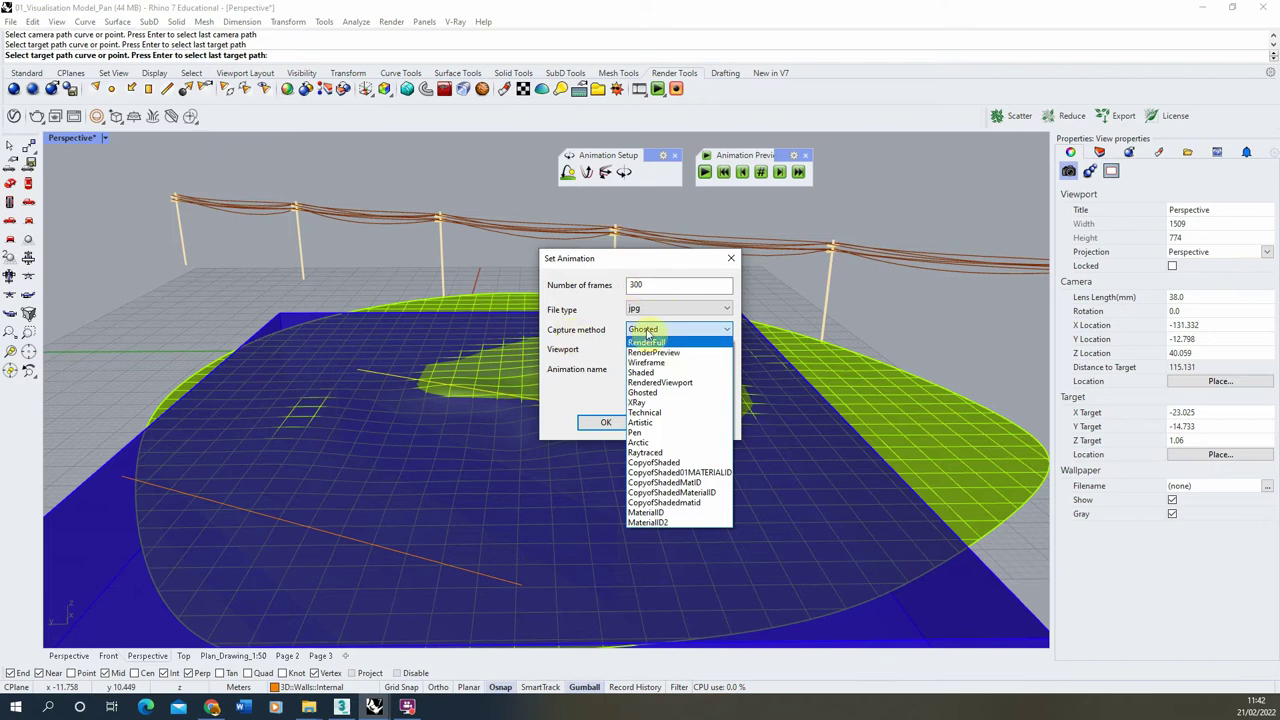
pyautogui.click(672, 344)
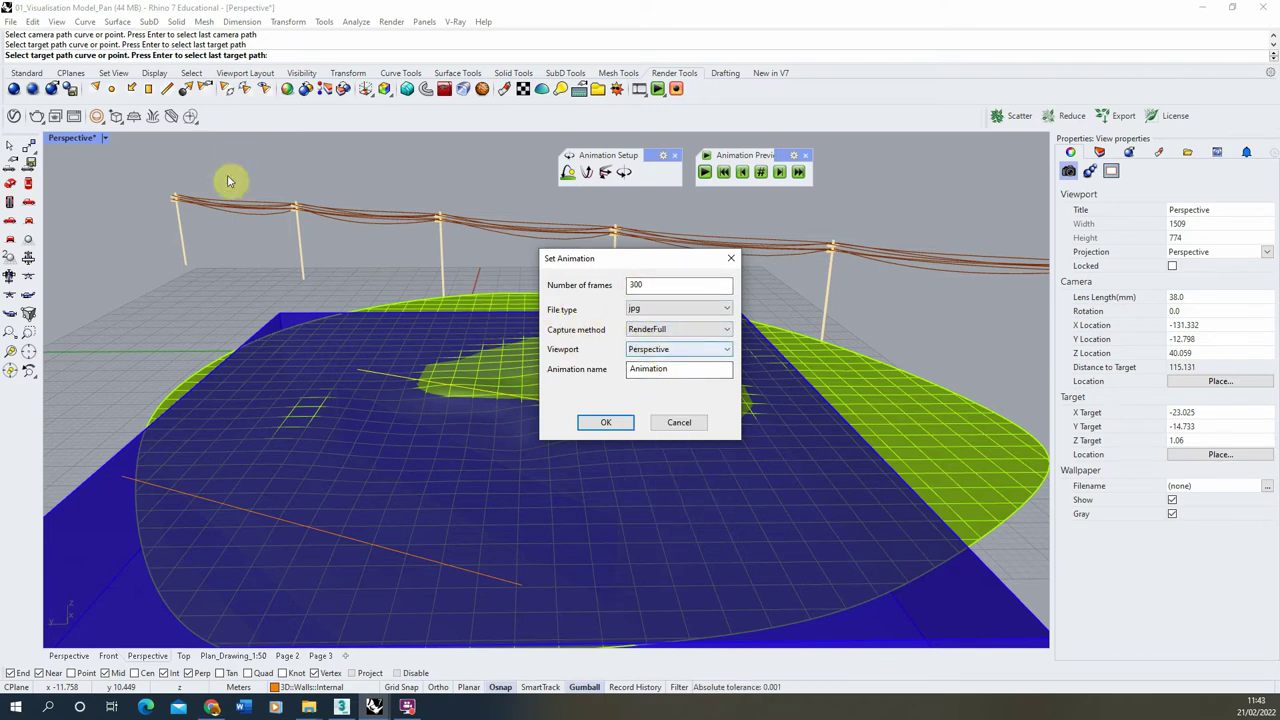
pyautogui.click(665, 369)
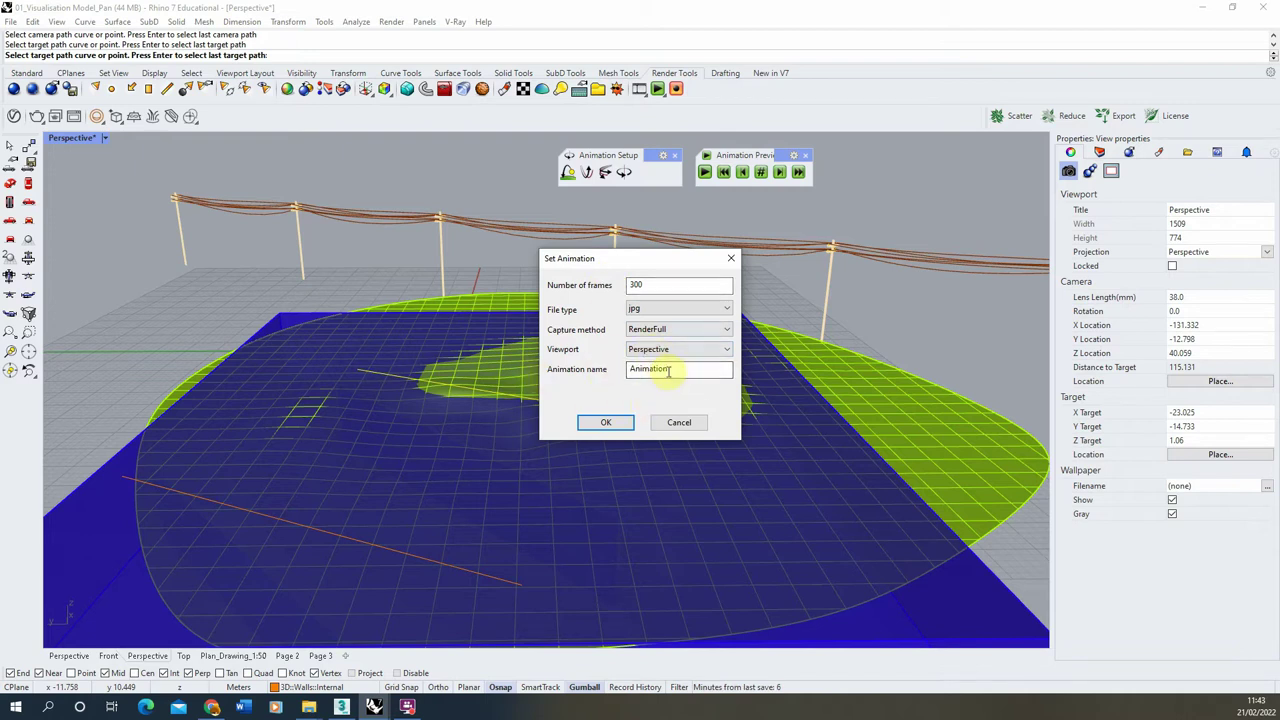
pyautogui.click(605, 424)
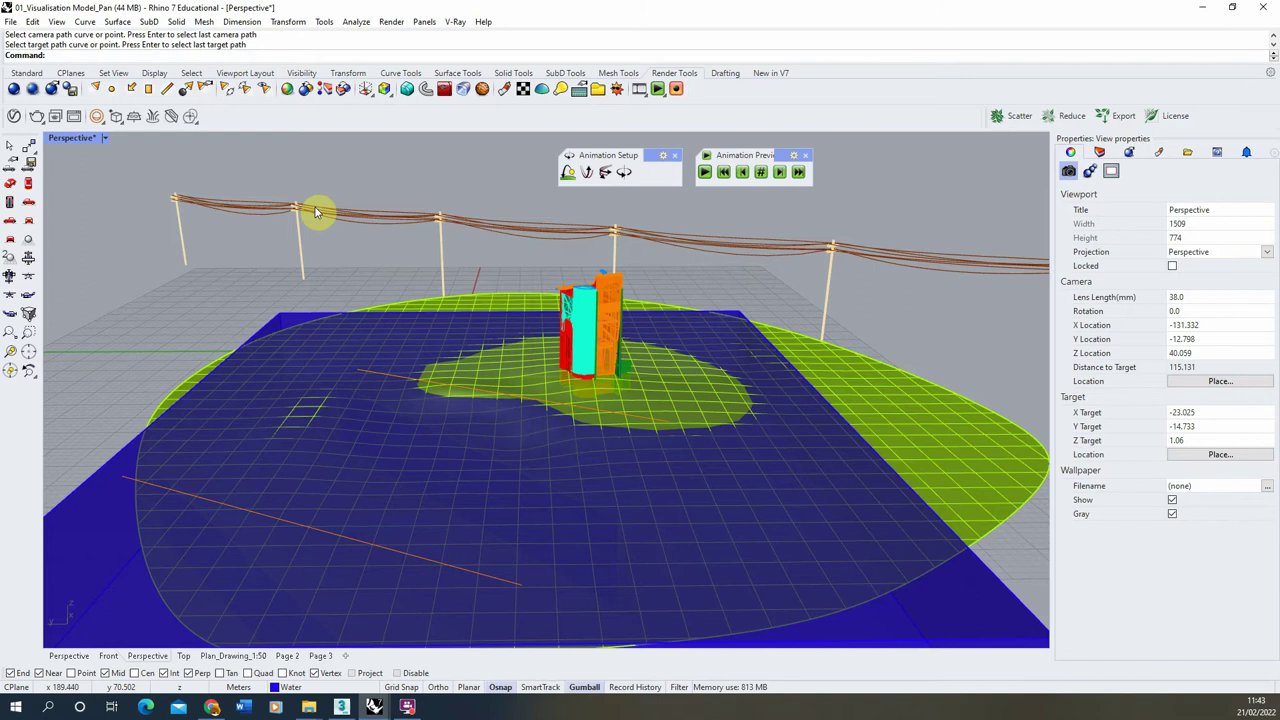
pyautogui.rightClick(400, 150)
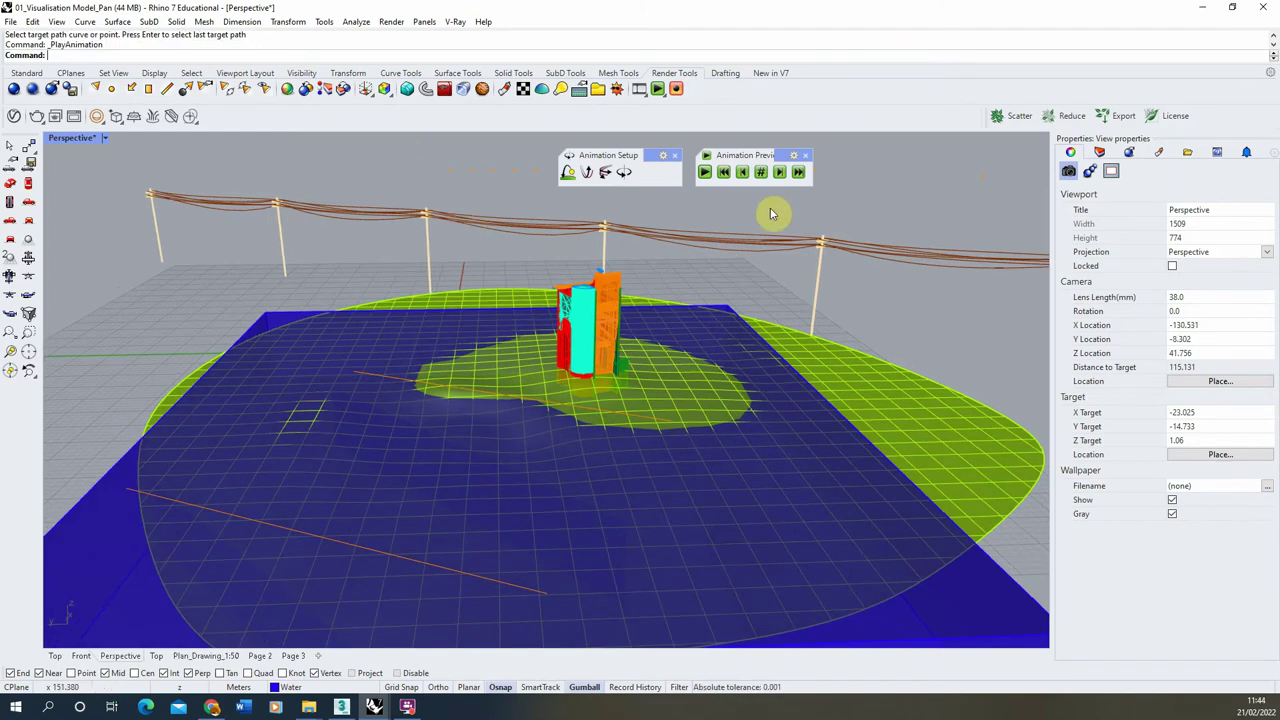
pyautogui.click(705, 174)
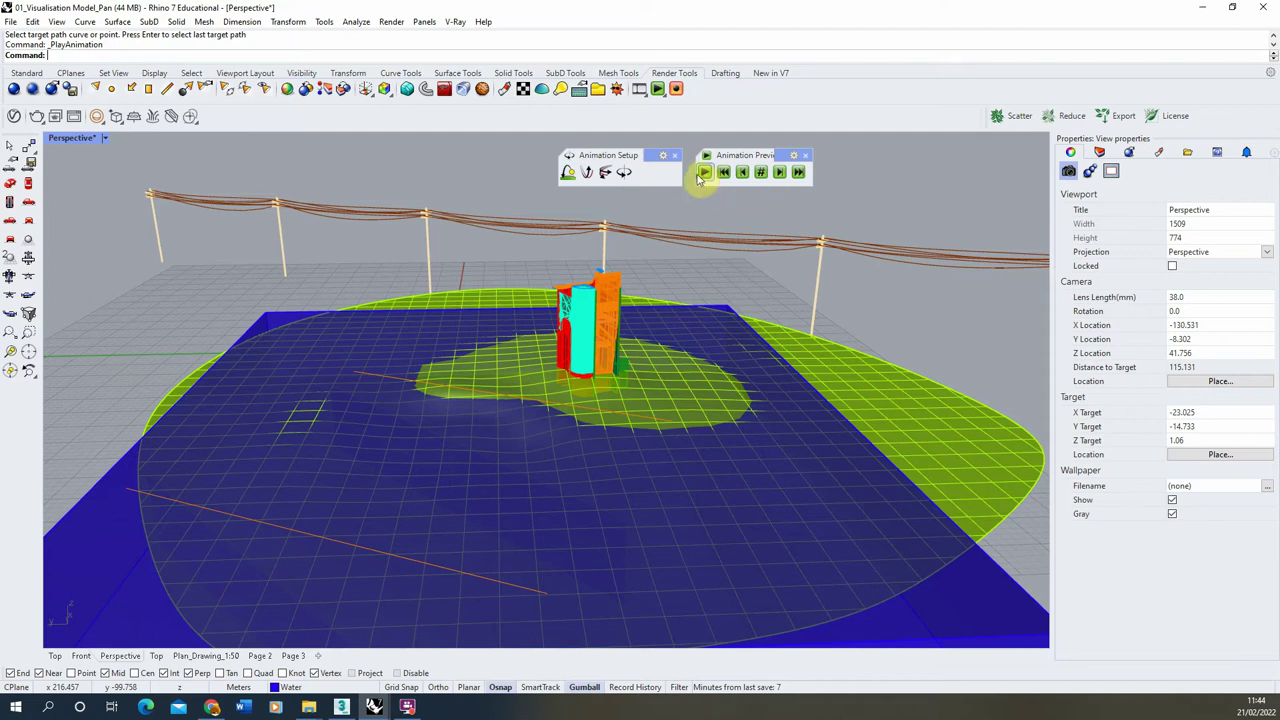
pyautogui.press('Return')
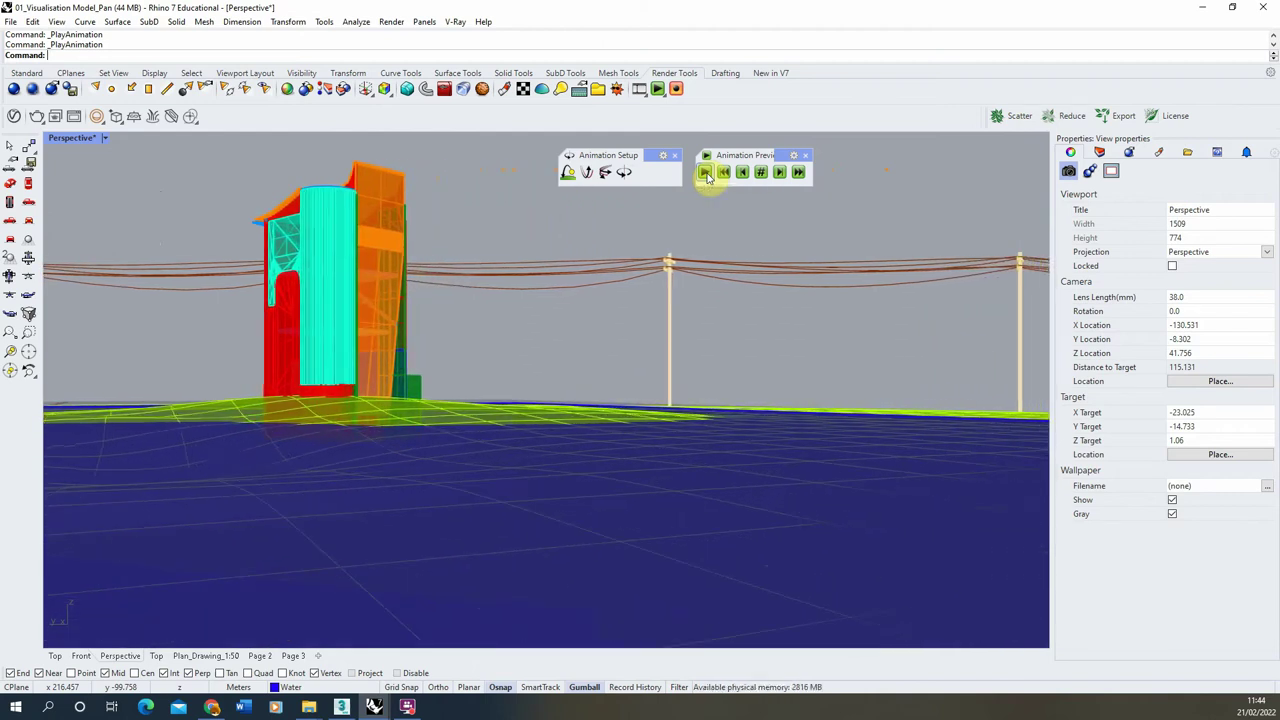
pyautogui.click(705, 174)
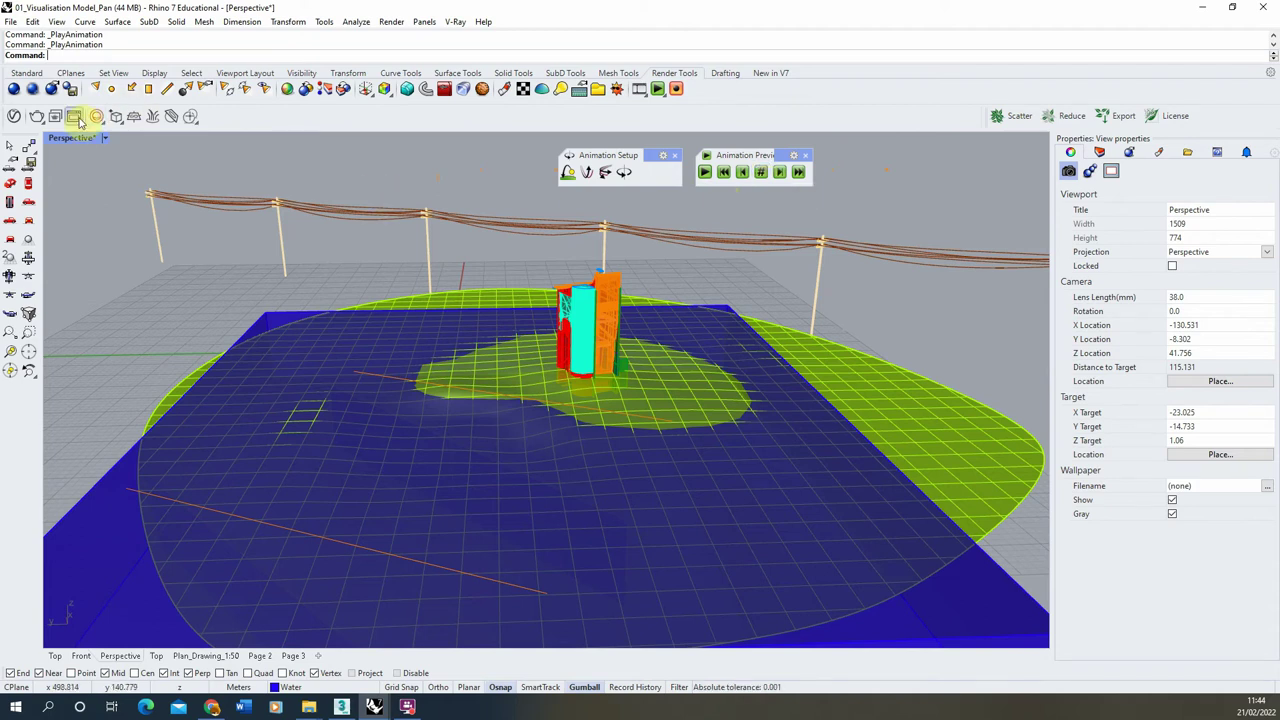
# Open the V-Ray render settings and switch on Animation.
pyautogui.click(14, 116)
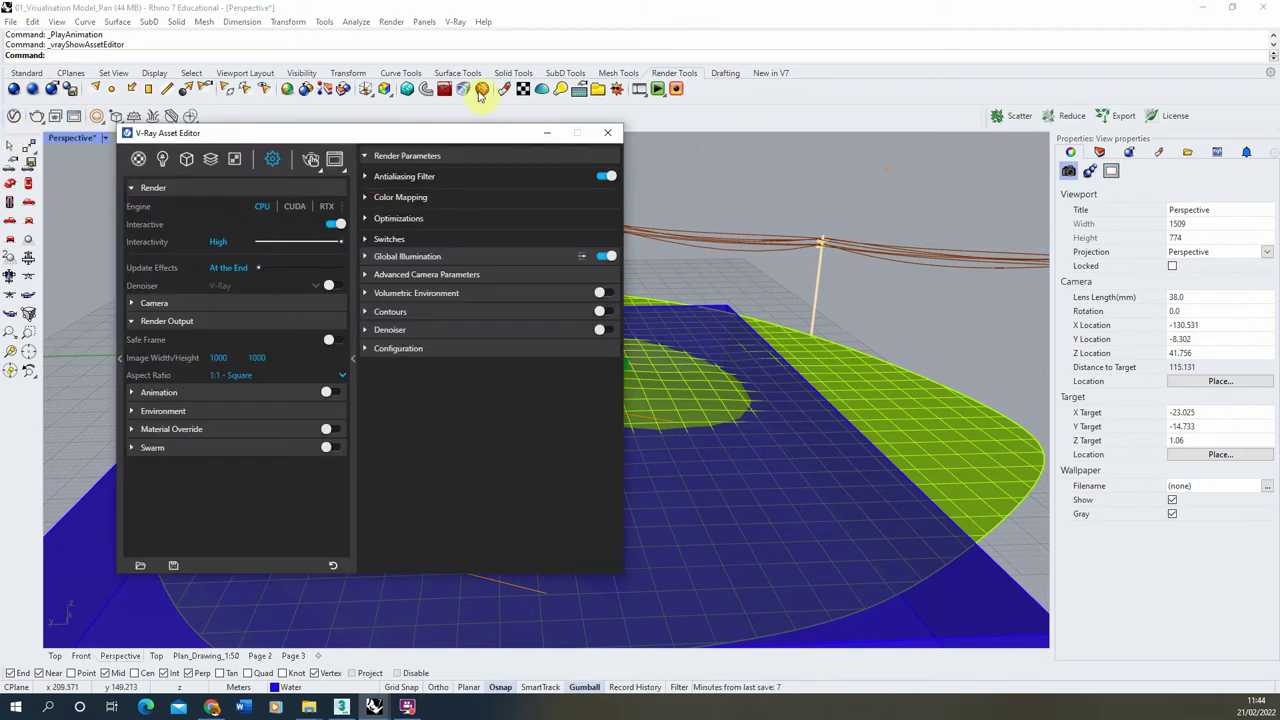
pyautogui.moveTo(327, 133); pyautogui.dragTo(463, 137)
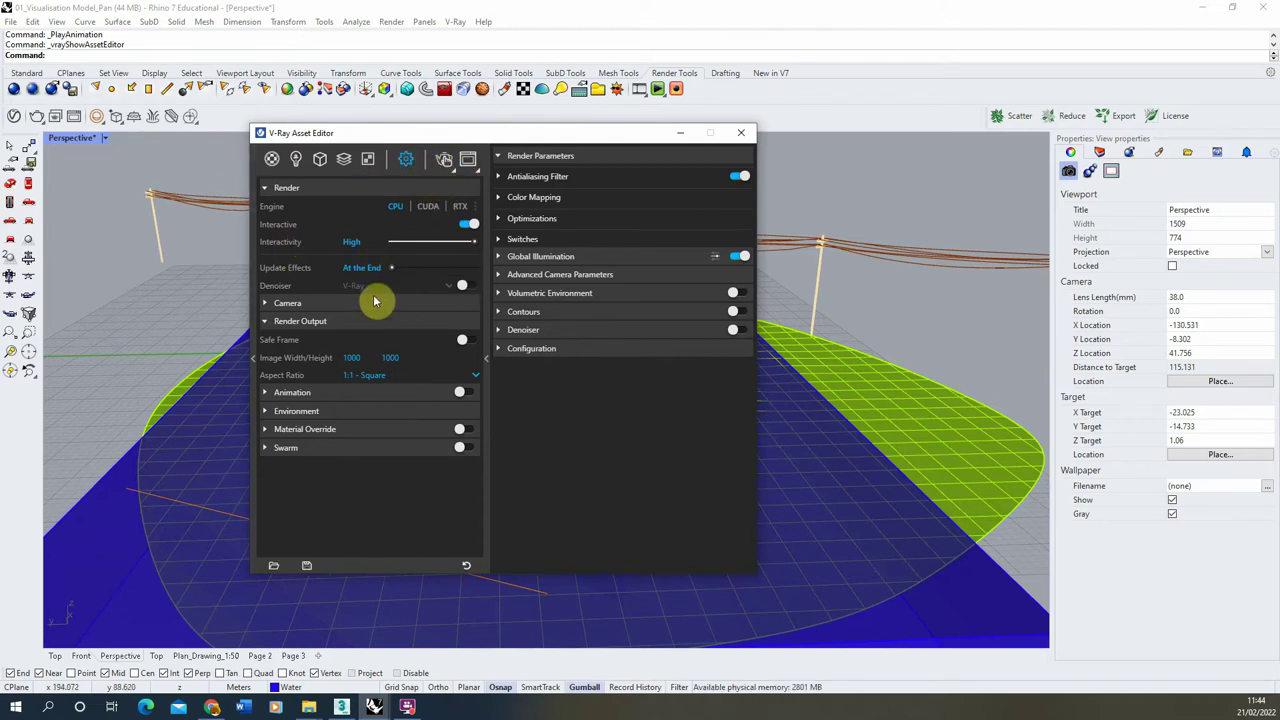
pyautogui.click(292, 393)
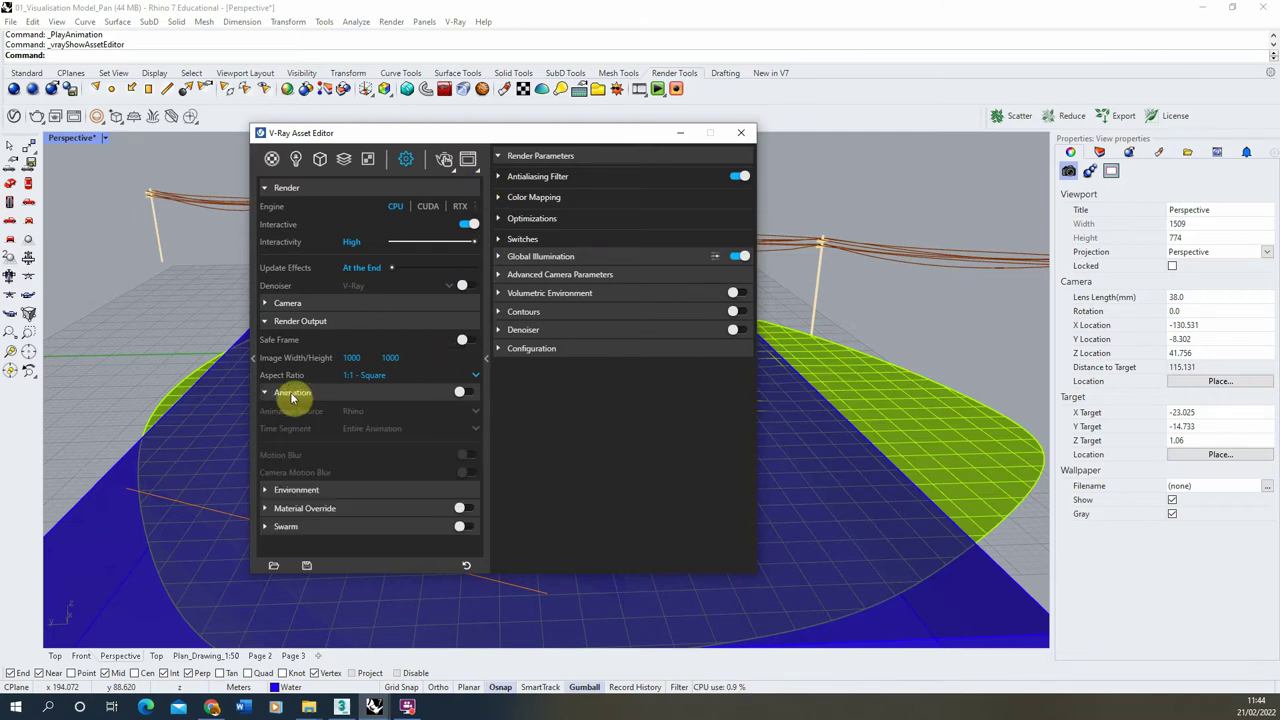
pyautogui.click(462, 392)
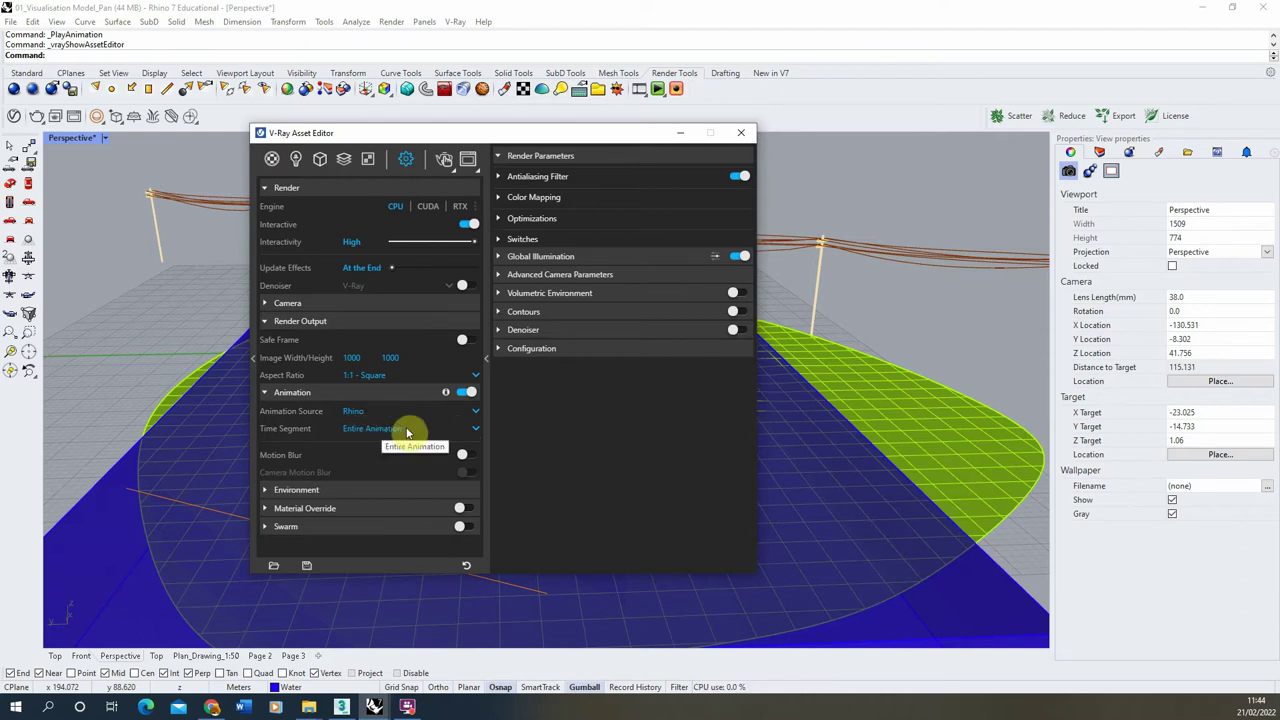
# Try the Frame Range time segment, then set it back to Entire Animation.
pyautogui.click(387, 430)
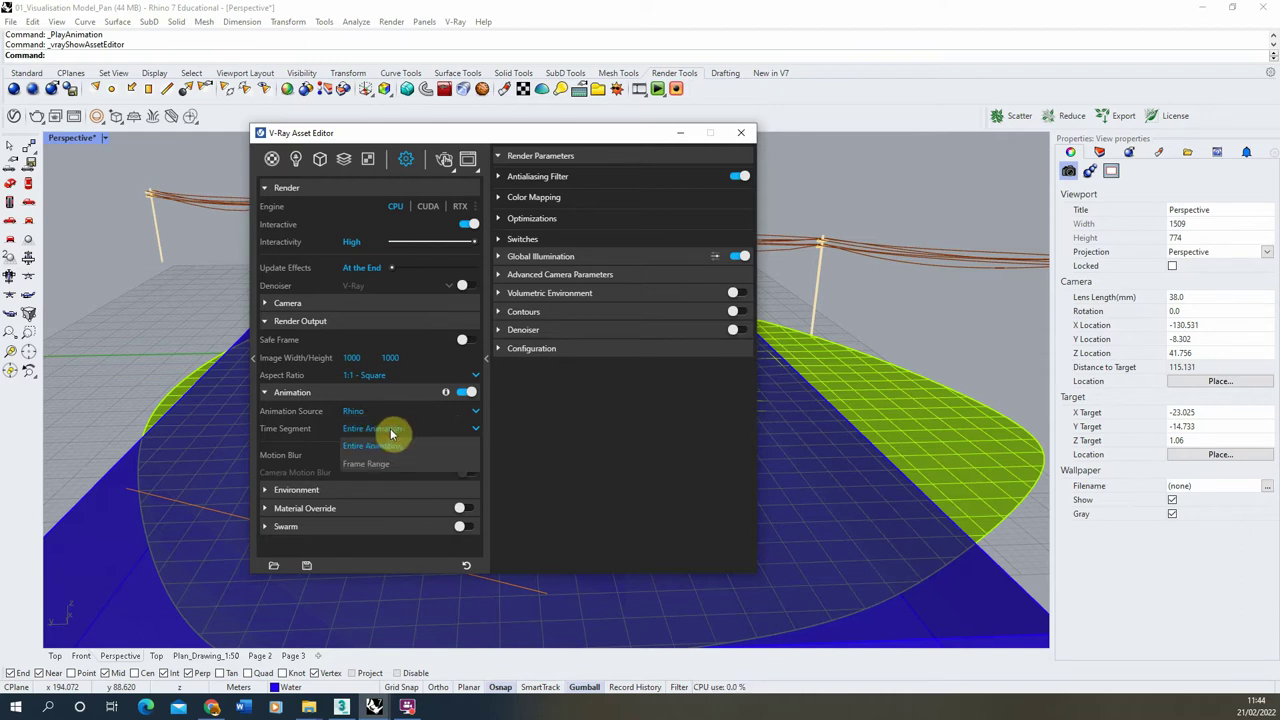
pyautogui.click(372, 463)
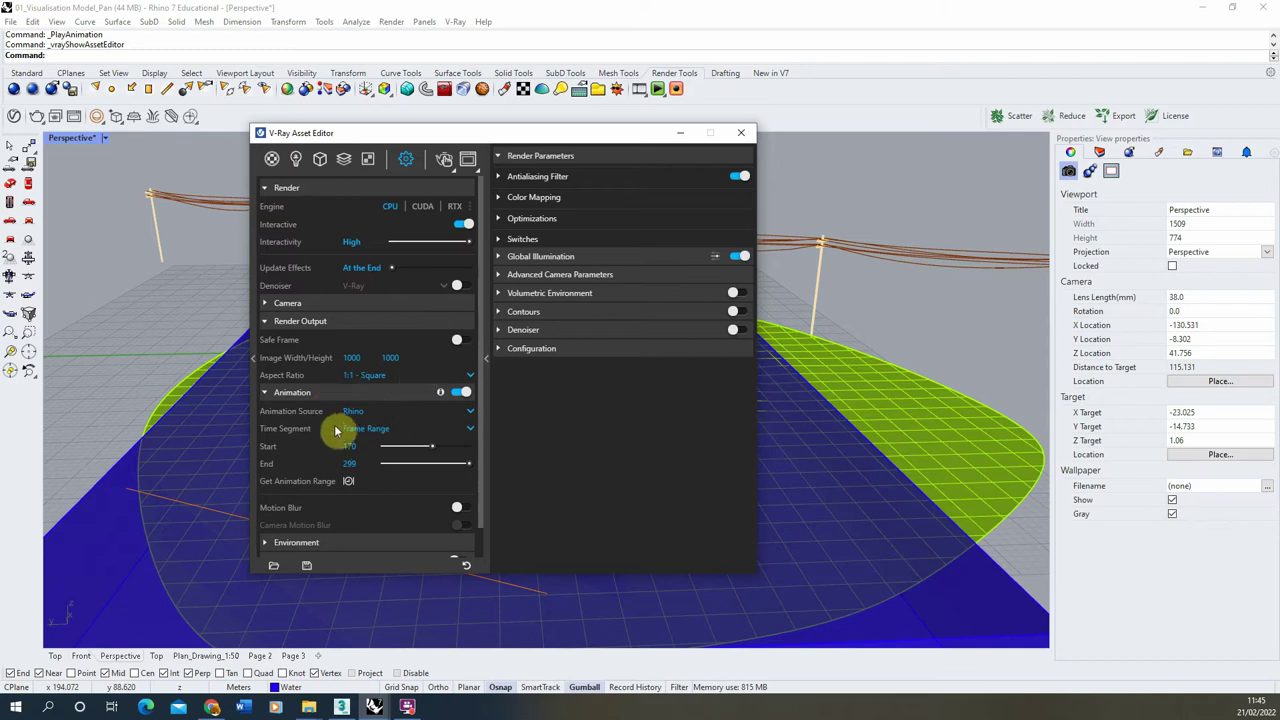
pyautogui.click(379, 430)
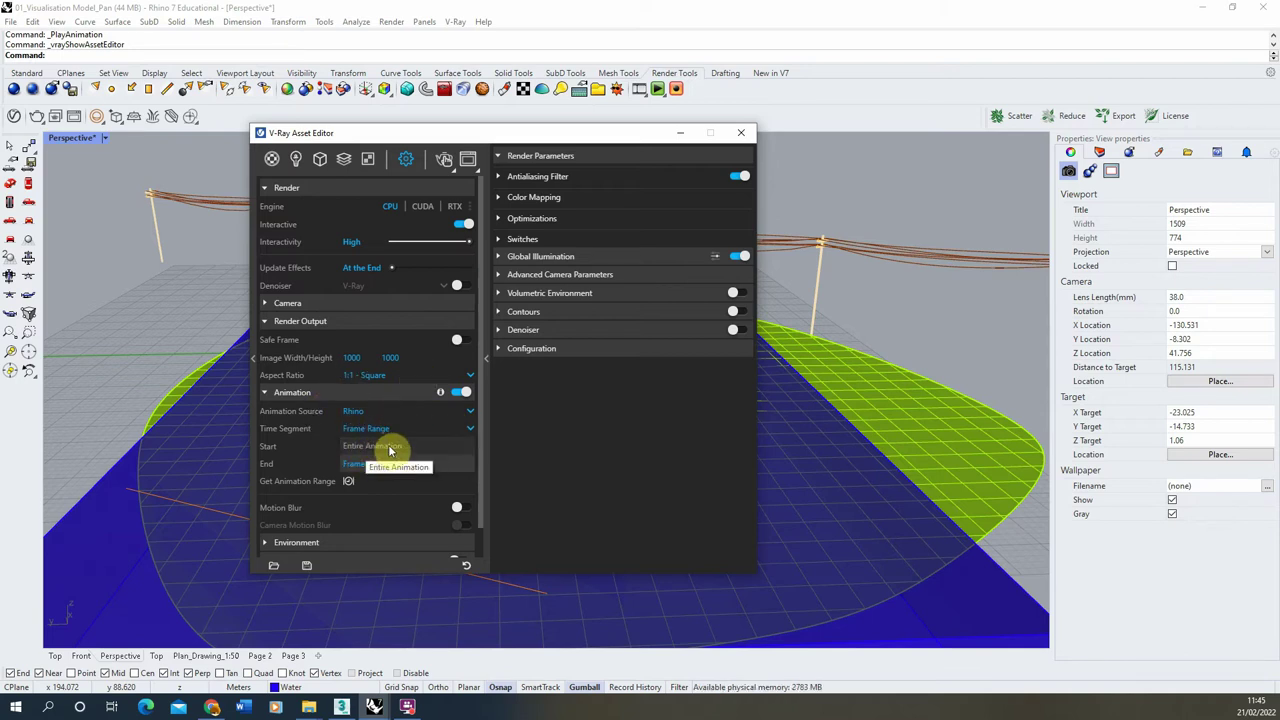
pyautogui.click(380, 446)
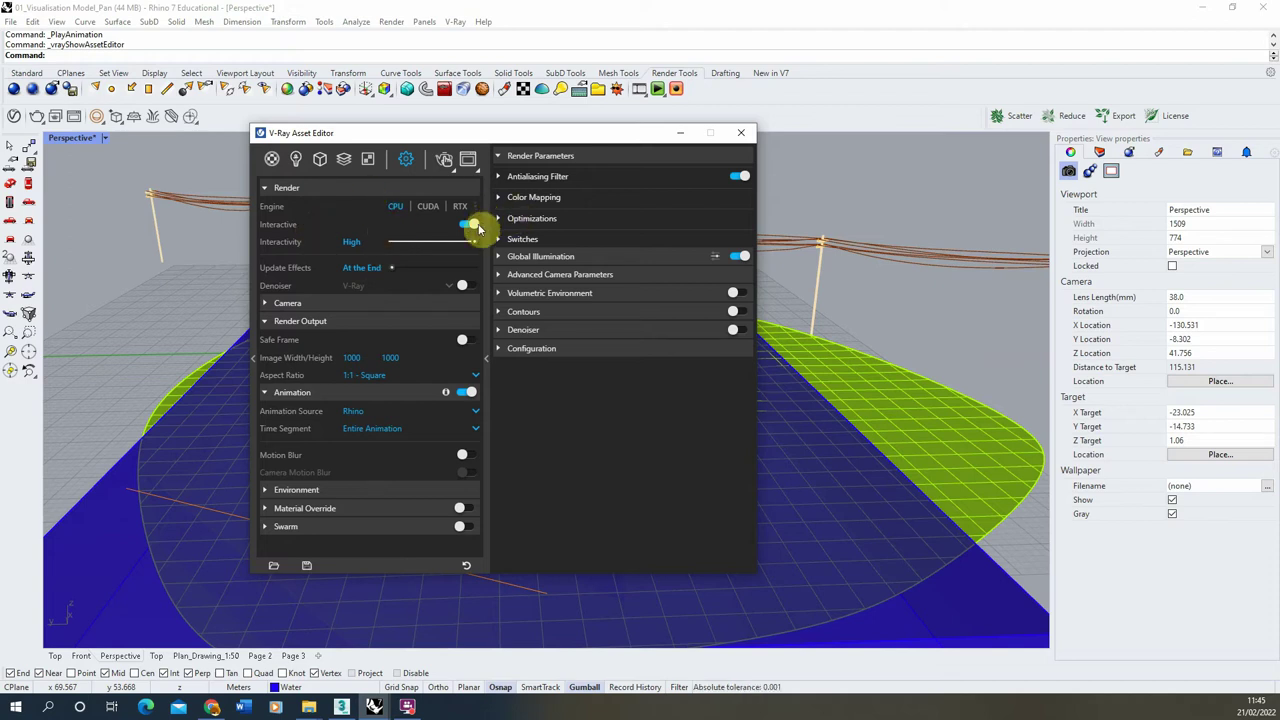
# Switch V-Ray from Interactive to progressive rendering and enable Save Image.
pyautogui.moveTo(277, 234)
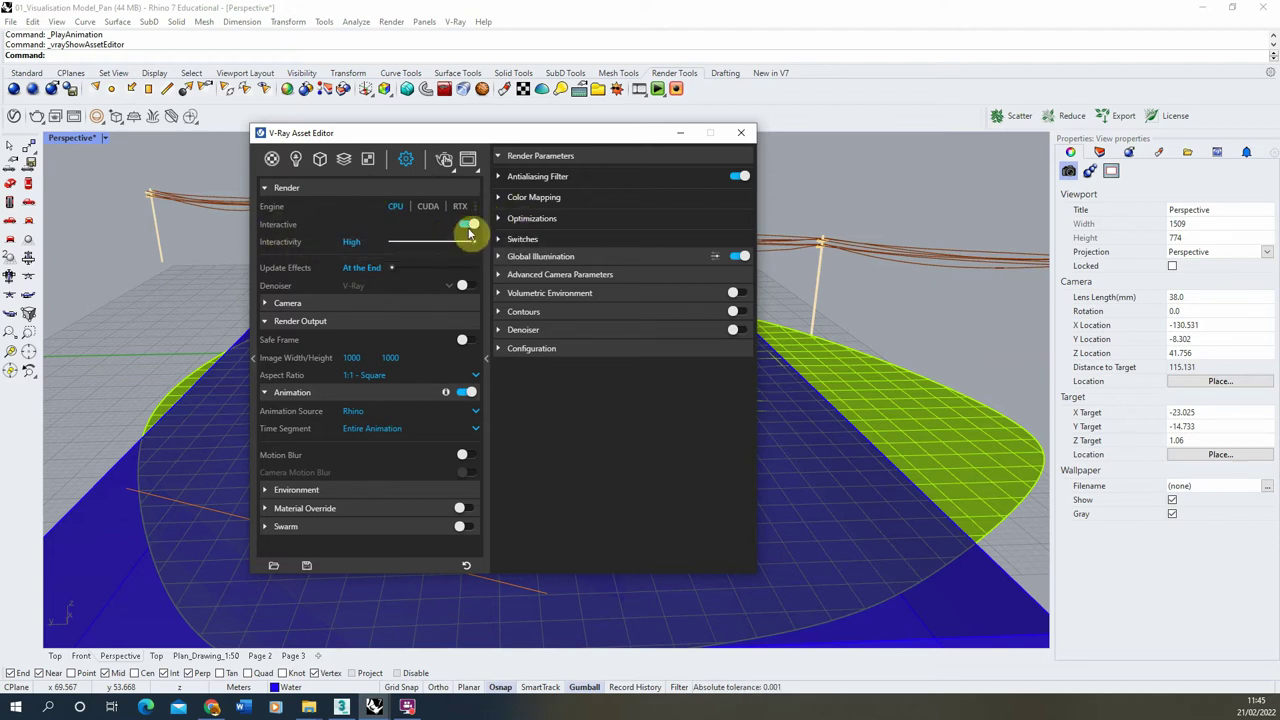
pyautogui.click(467, 227)
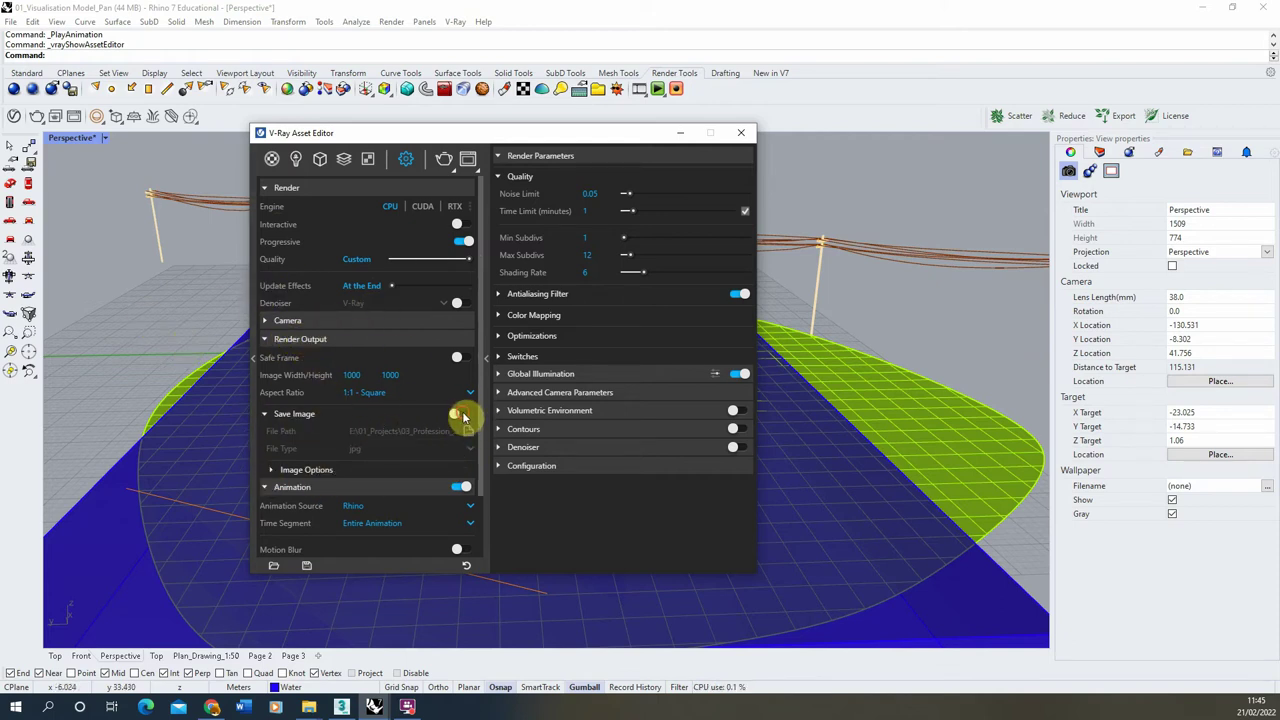
pyautogui.click(460, 415)
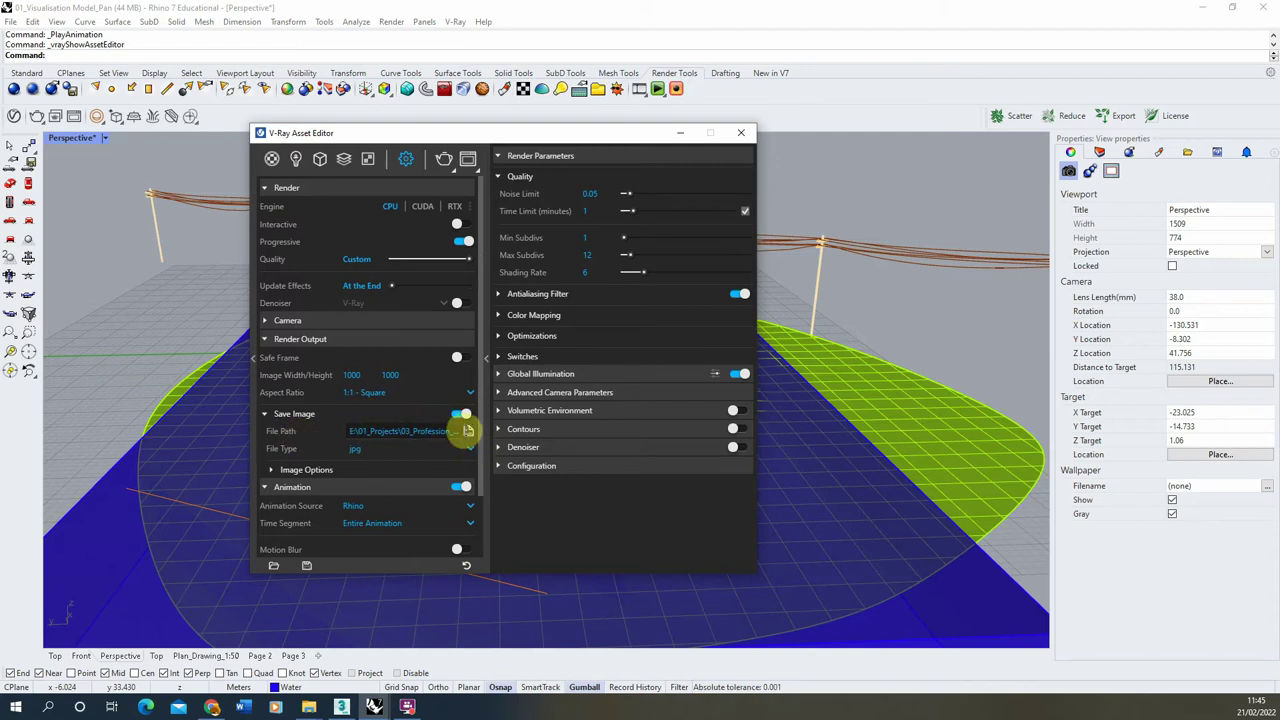
# Save frames as JPEG files named 1 inside a newly created Render folder.
pyautogui.click(468, 430)
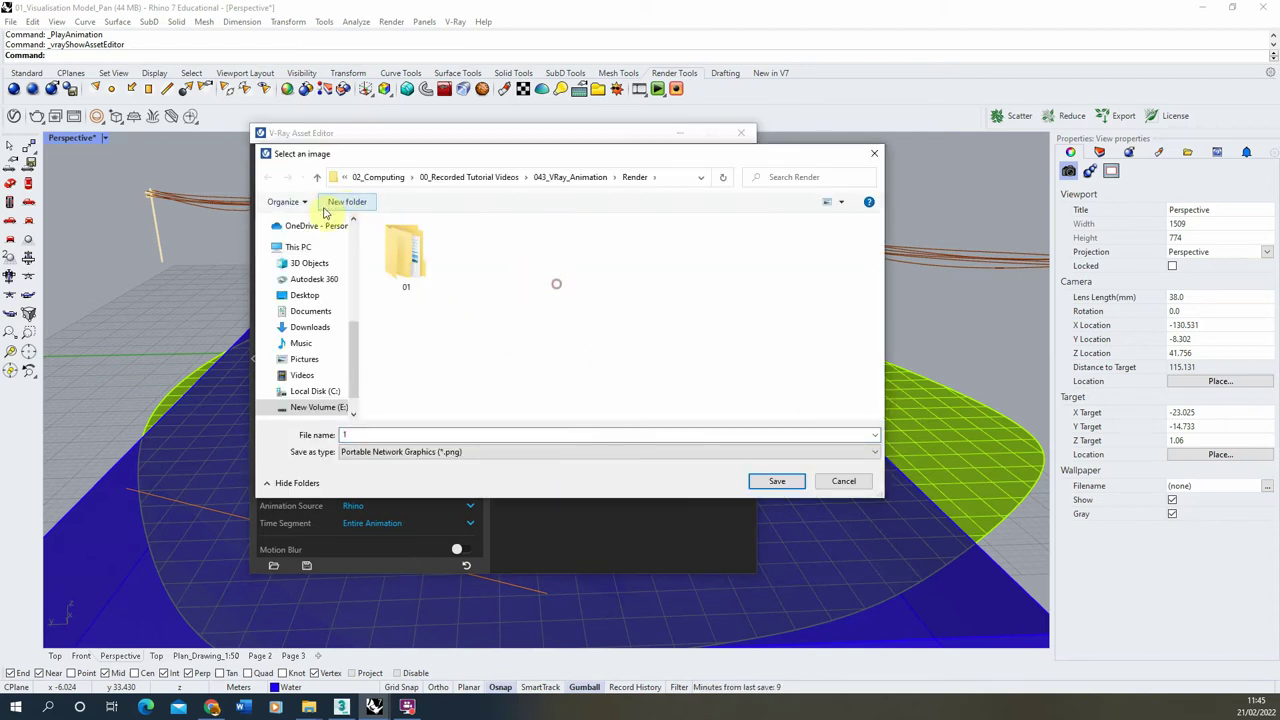
pyautogui.click(357, 203)
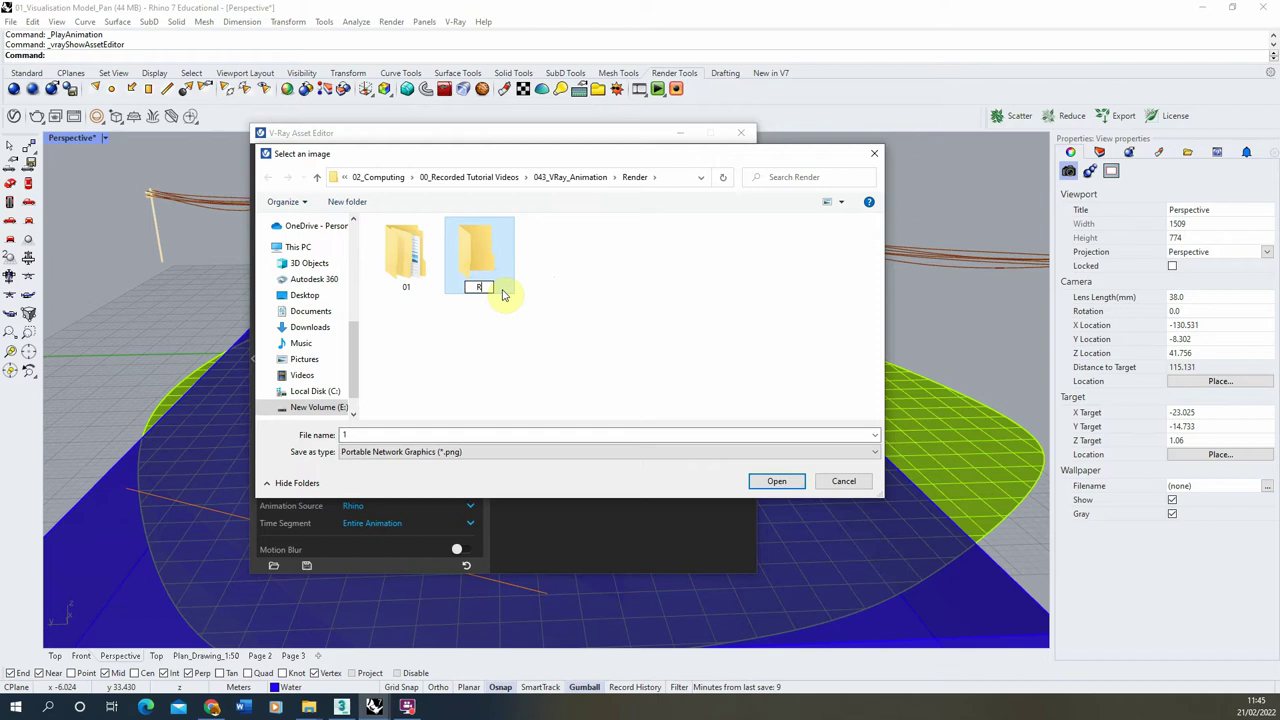
pyautogui.write('Render')
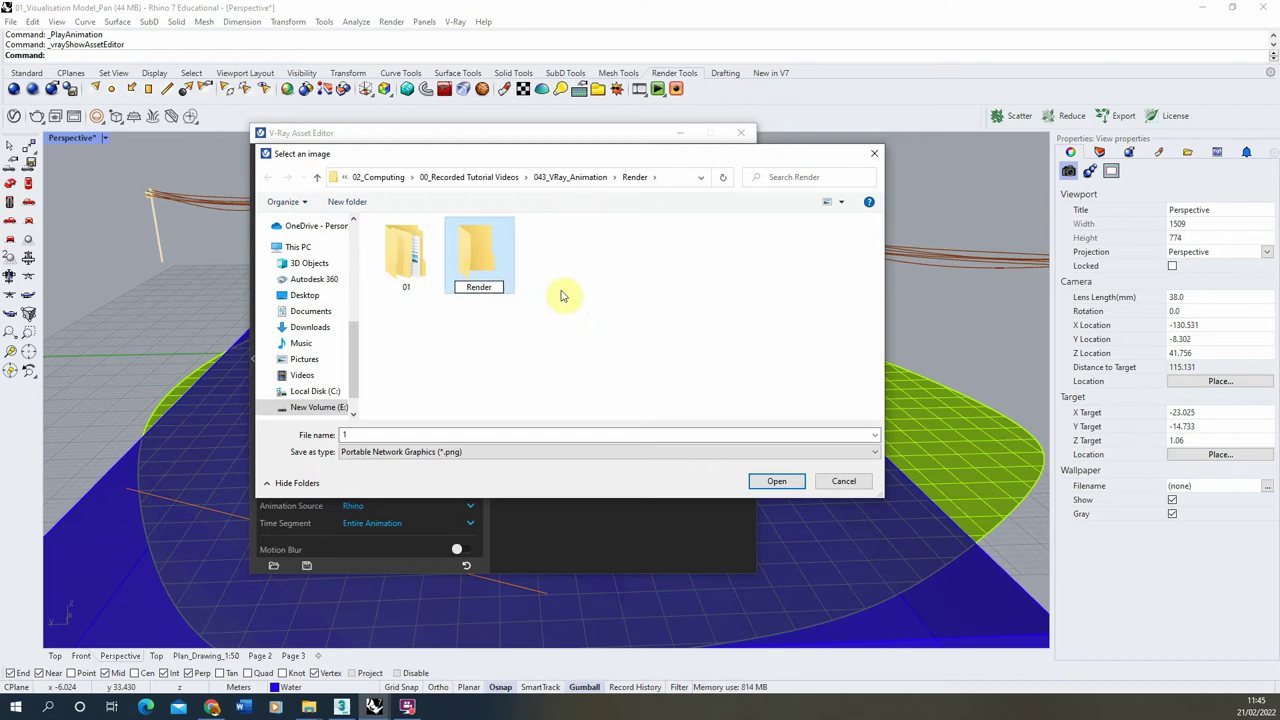
pyautogui.press('Return')
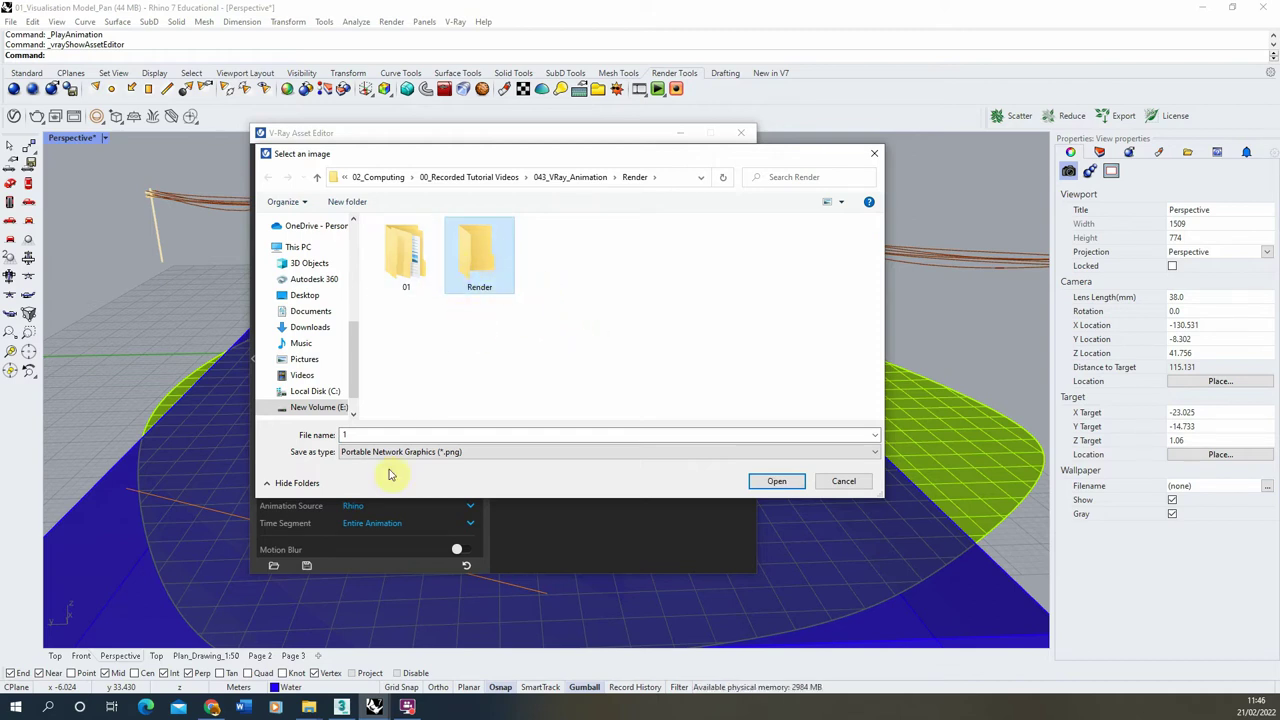
pyautogui.click(445, 452)
pyautogui.click(385, 459)
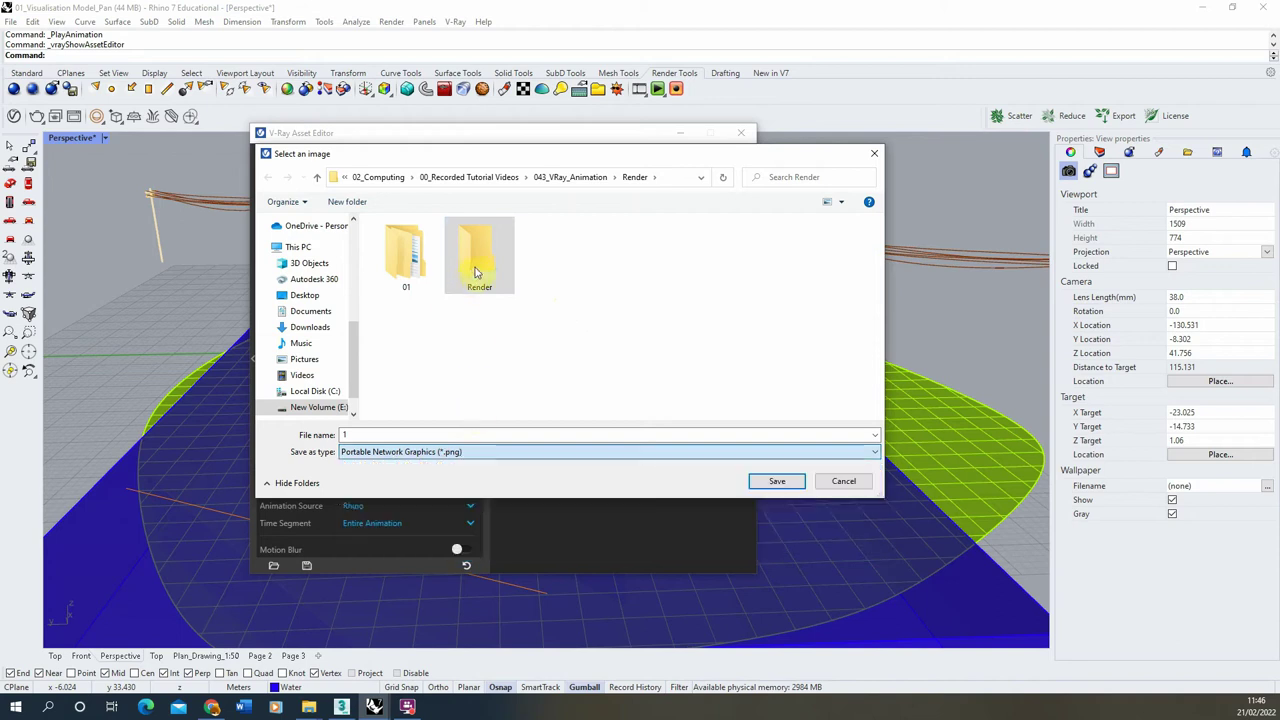
pyautogui.doubleClick(475, 263)
pyautogui.click(445, 452)
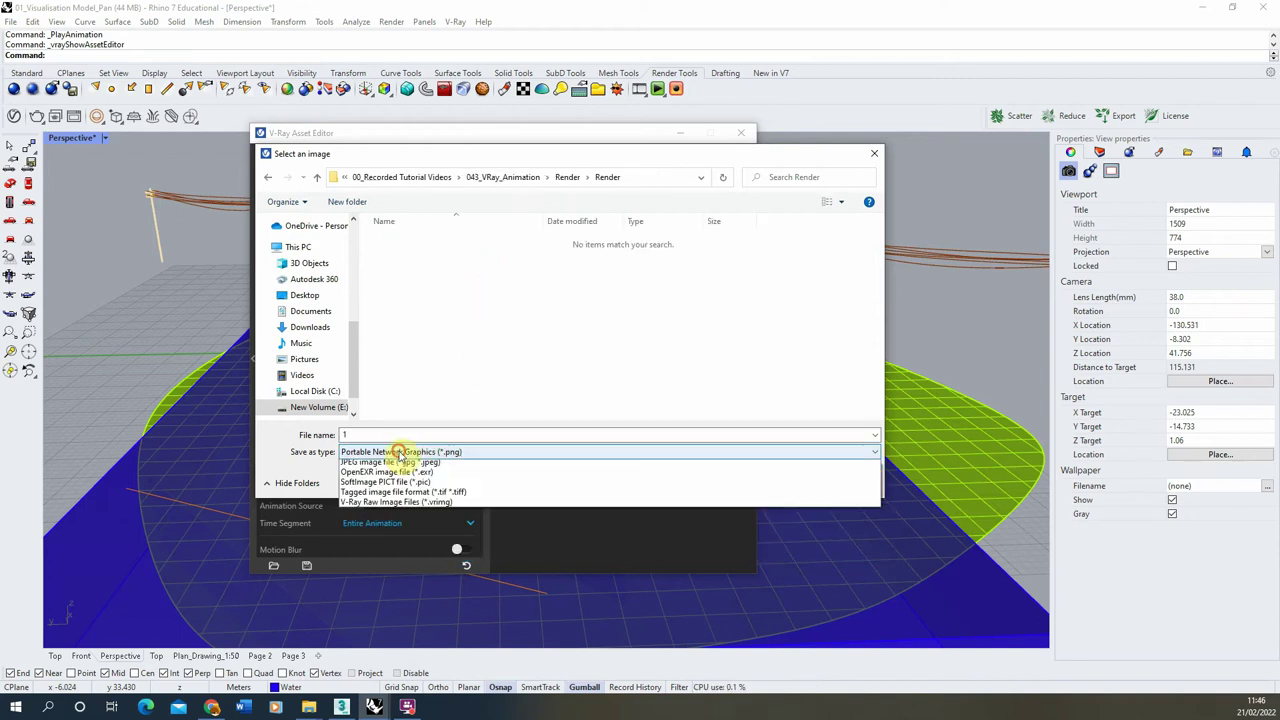
pyautogui.click(380, 515)
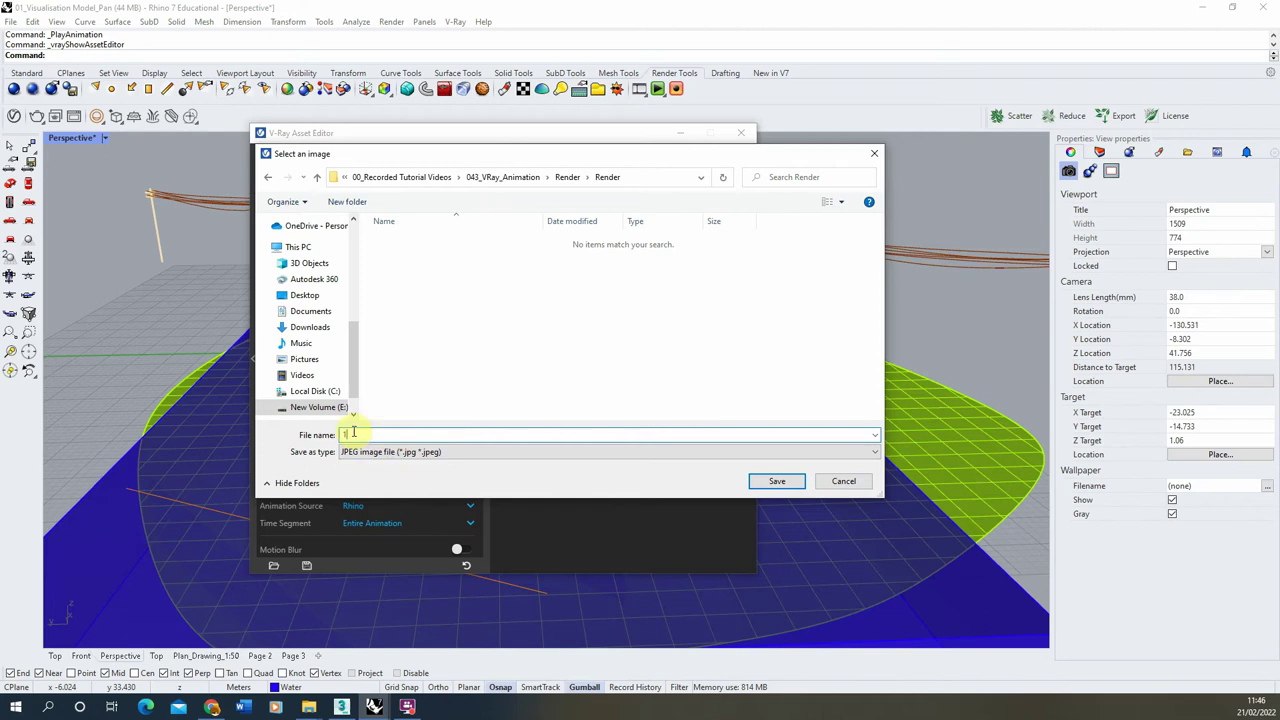
pyautogui.click(775, 483)
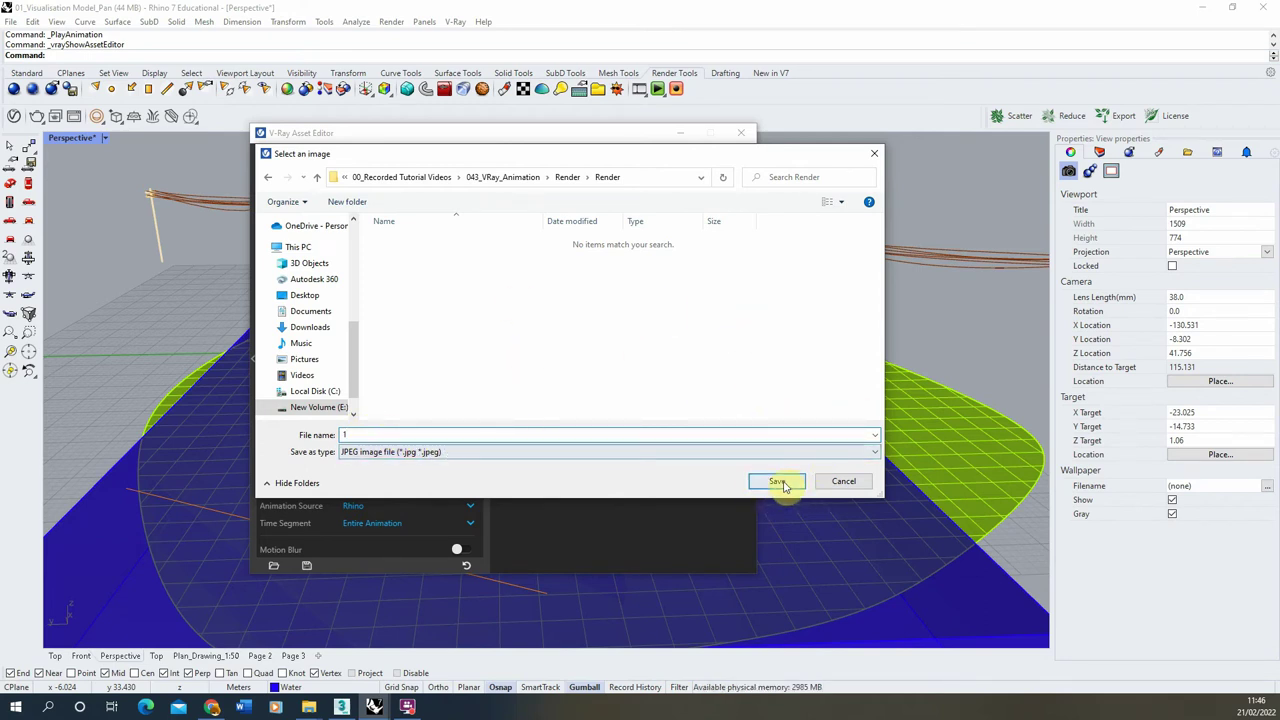
pyautogui.click(779, 482)
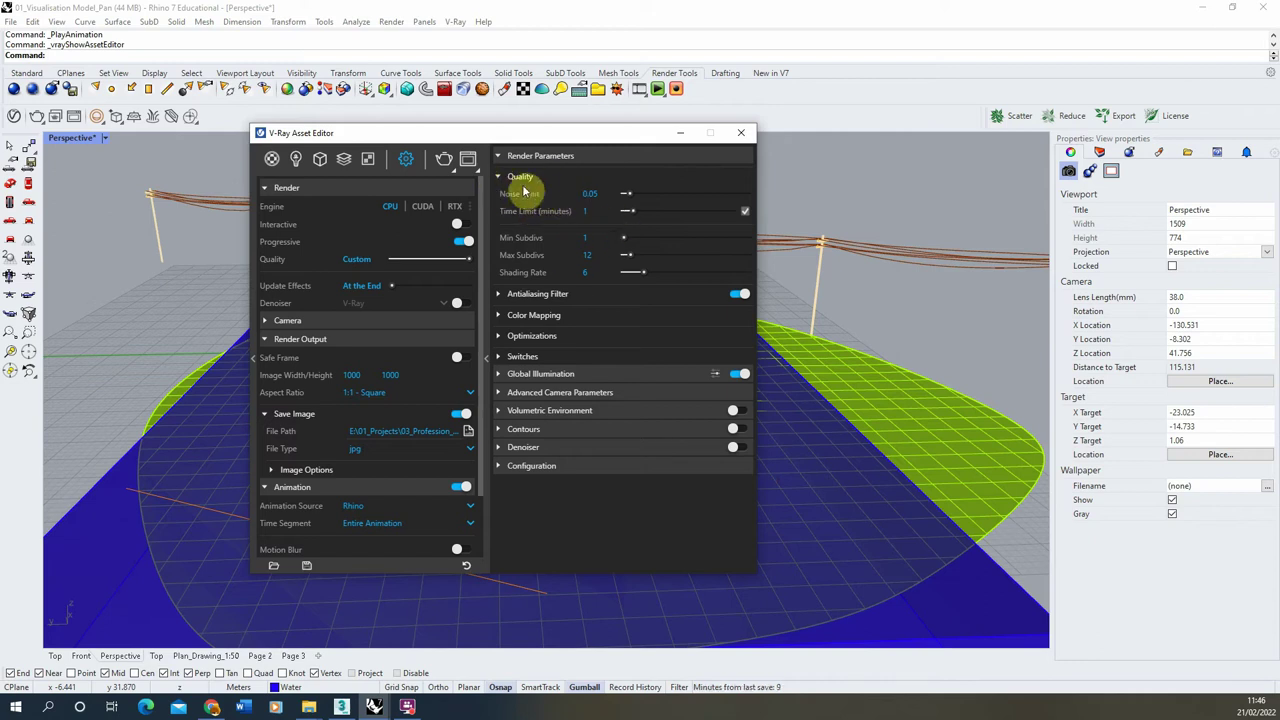
pyautogui.click(595, 211)
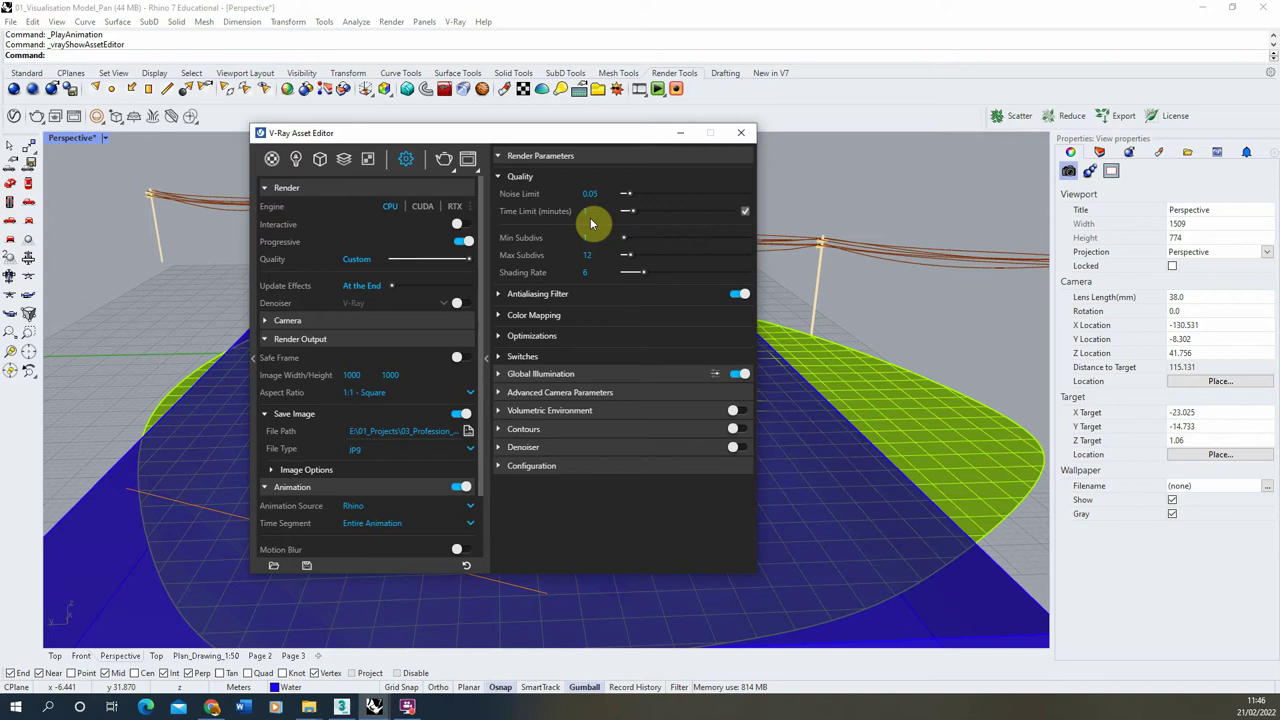
pyautogui.press('Return')
pyautogui.click(745, 212)
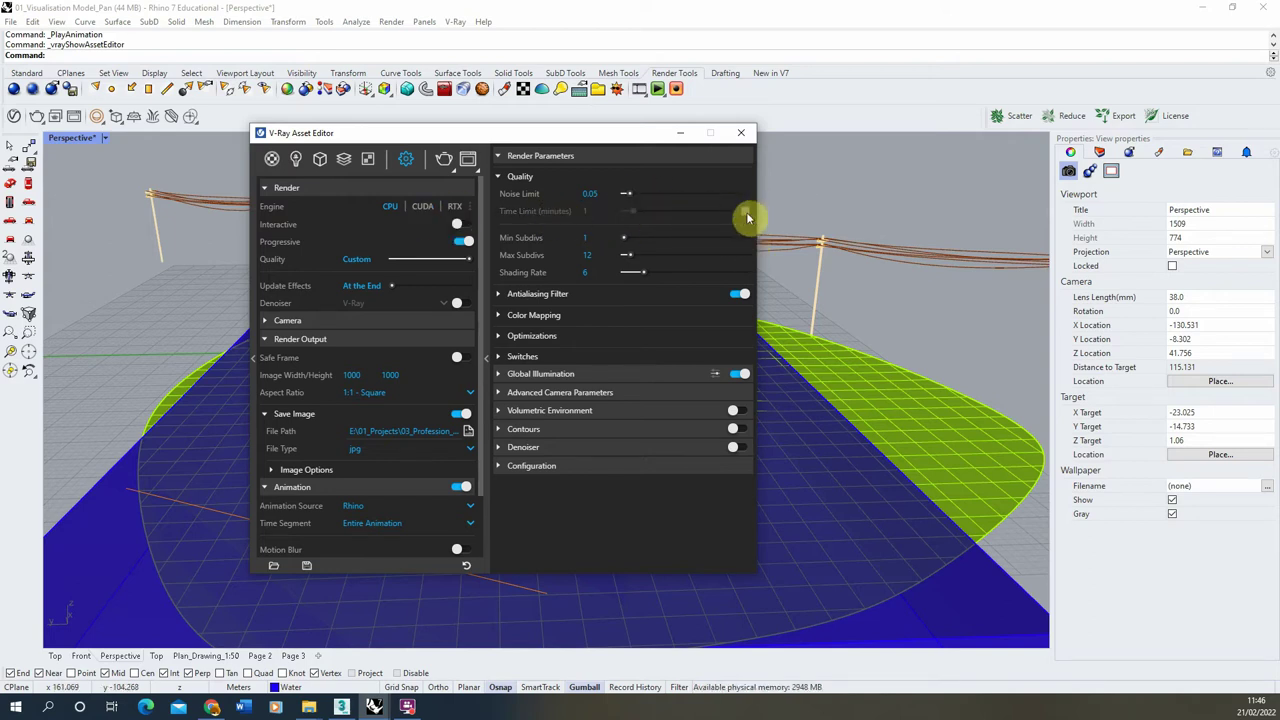
pyautogui.click(745, 212)
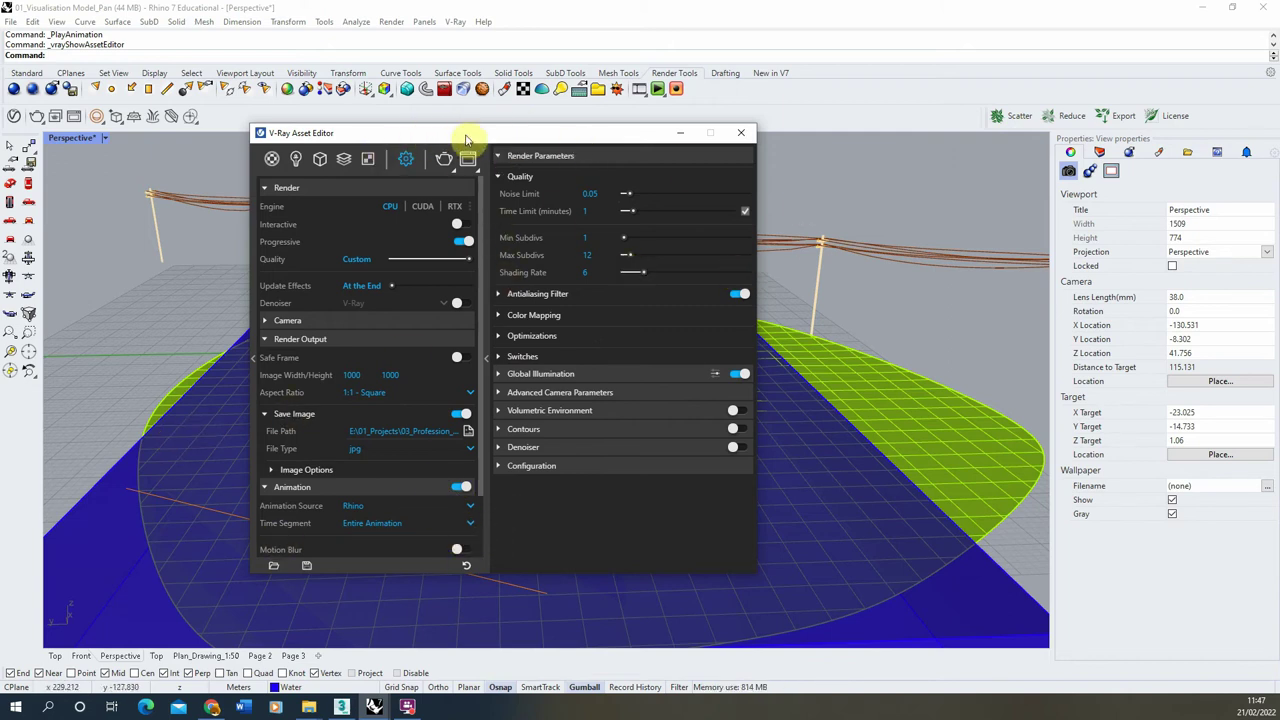
# Review the render elements and the add-element list, then return to the render settings.
pyautogui.click(343, 160)
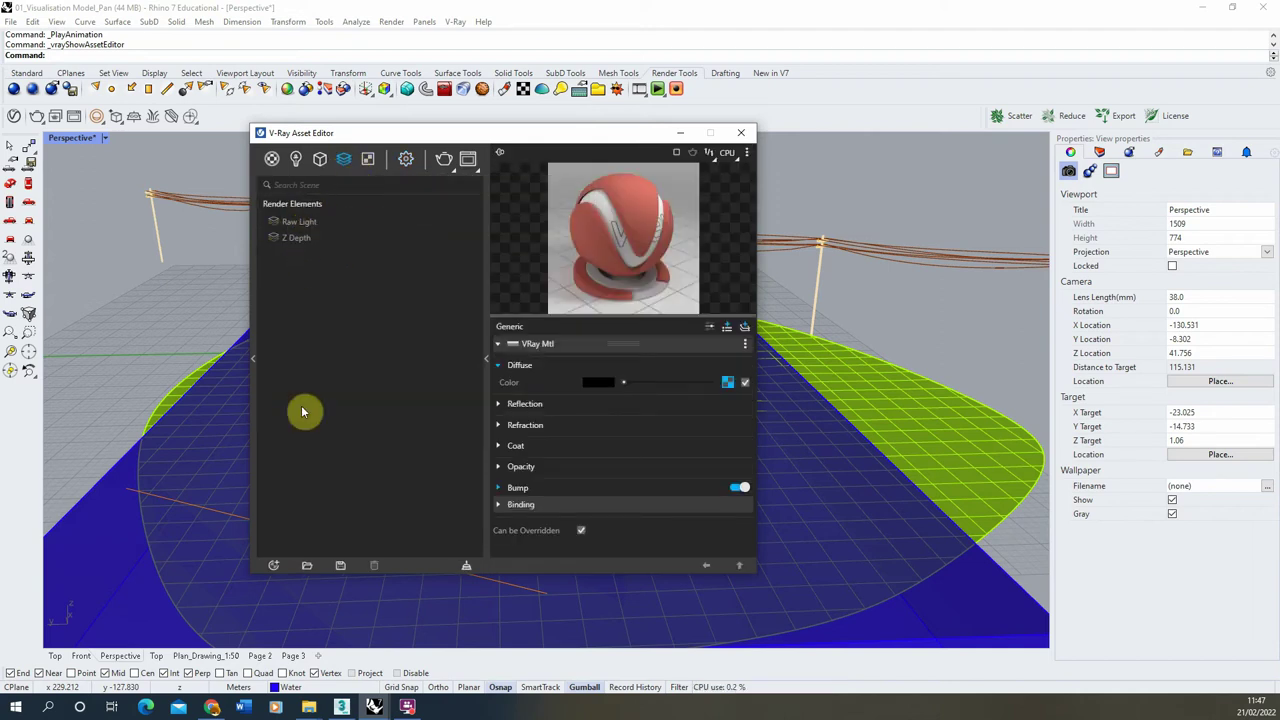
pyautogui.click(273, 567)
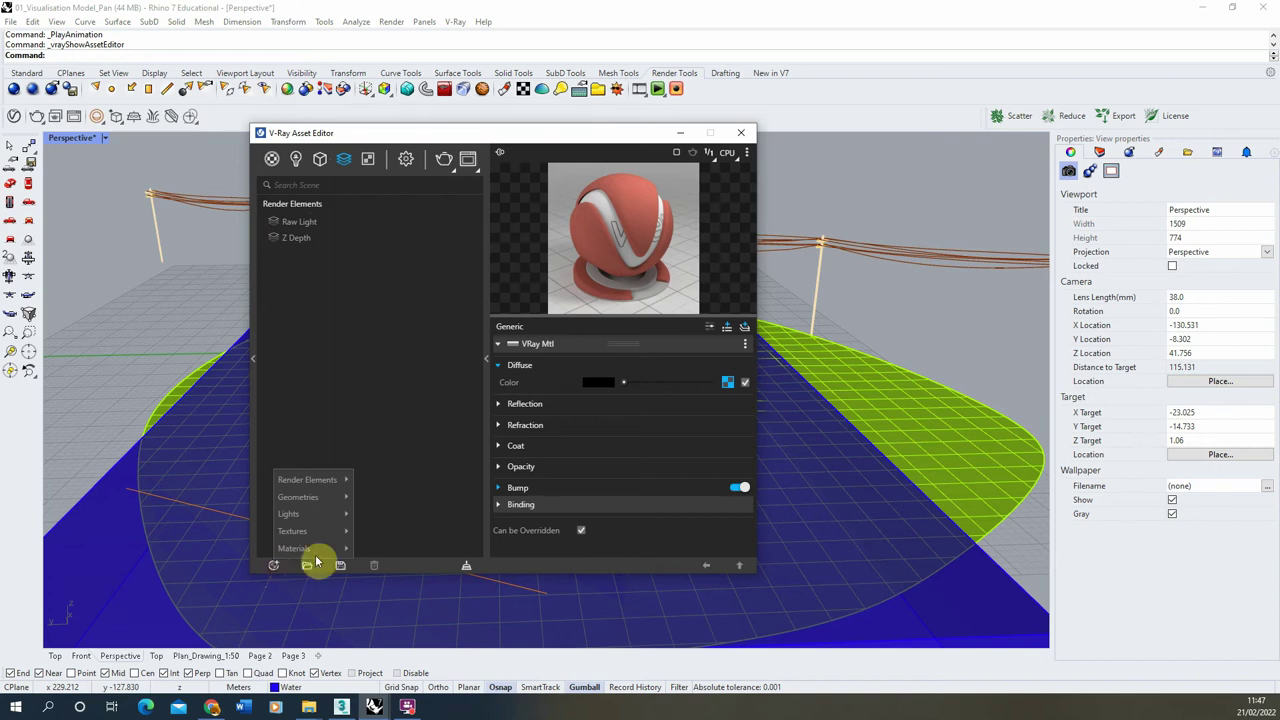
pyautogui.moveTo(314, 540)
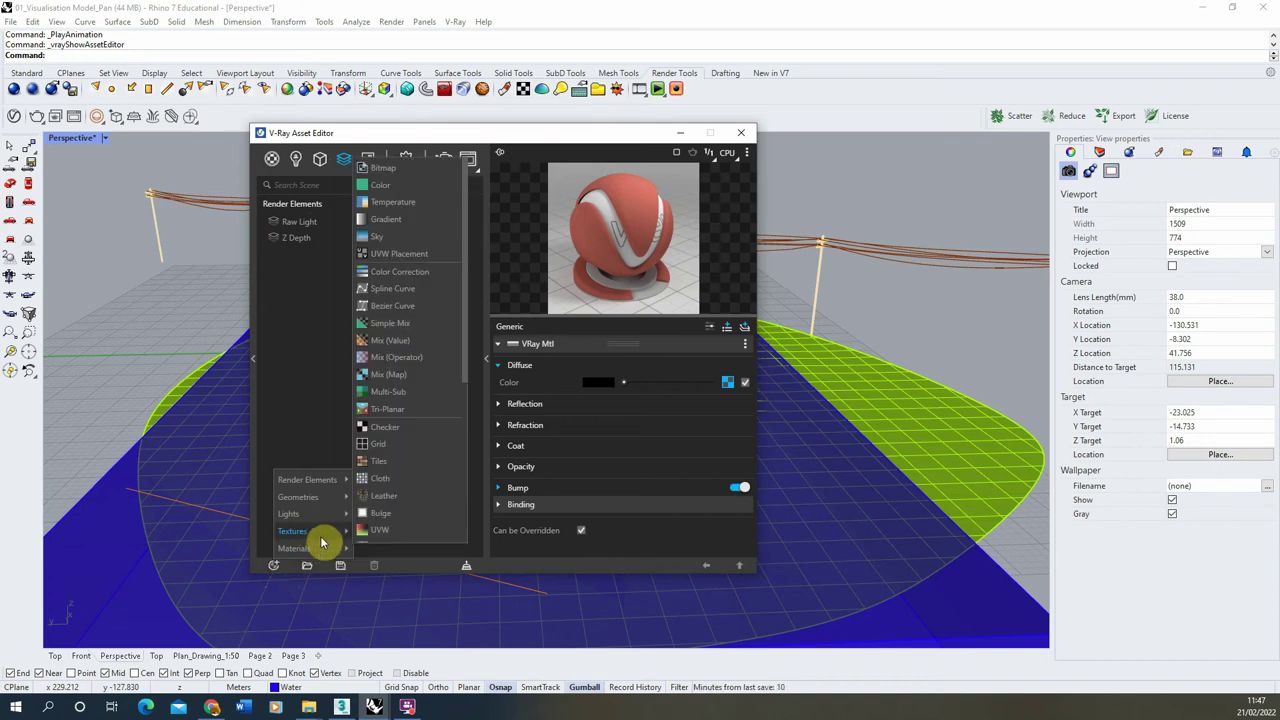
pyautogui.moveTo(328, 488)
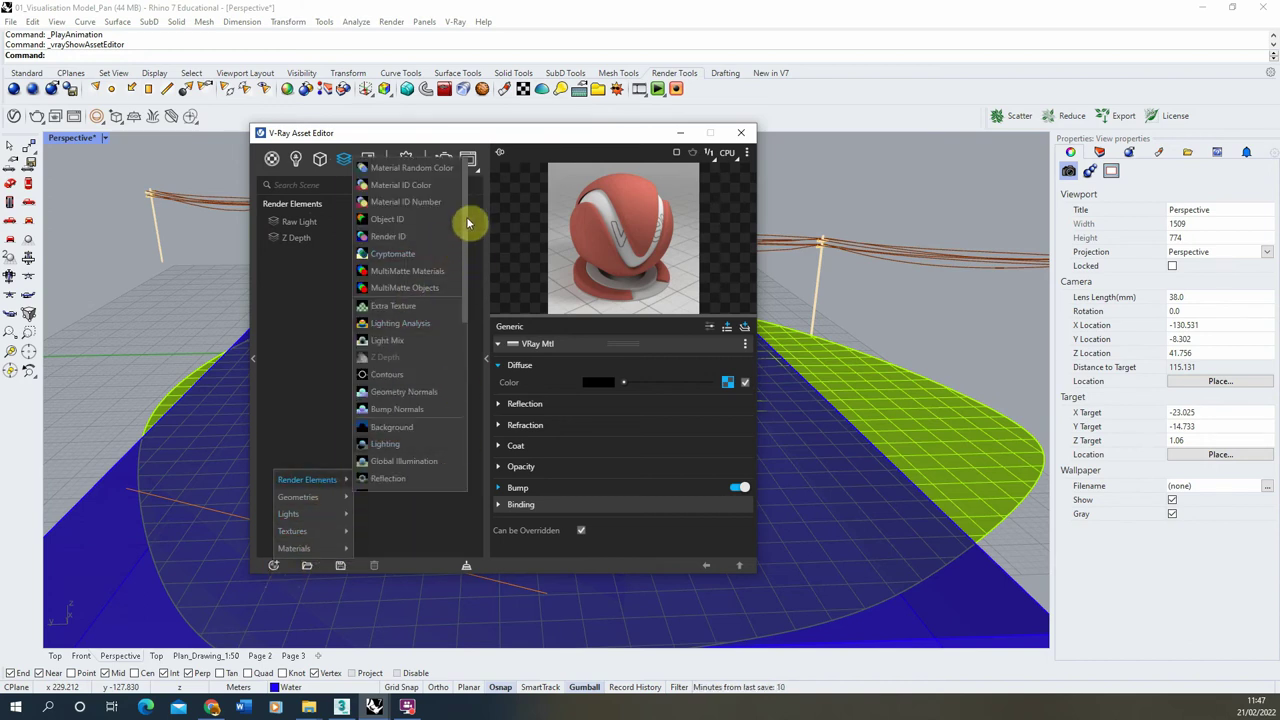
pyautogui.moveTo(466, 222); pyautogui.dragTo(472, 400)
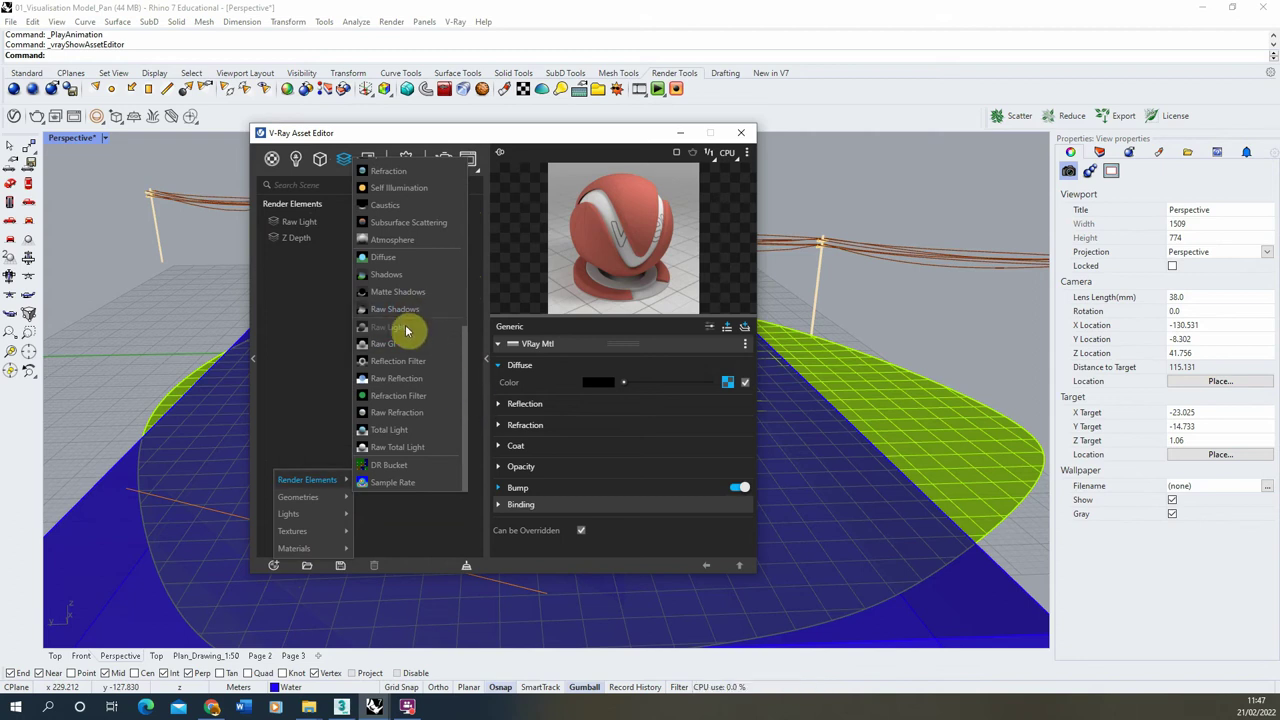
pyautogui.click(418, 383)
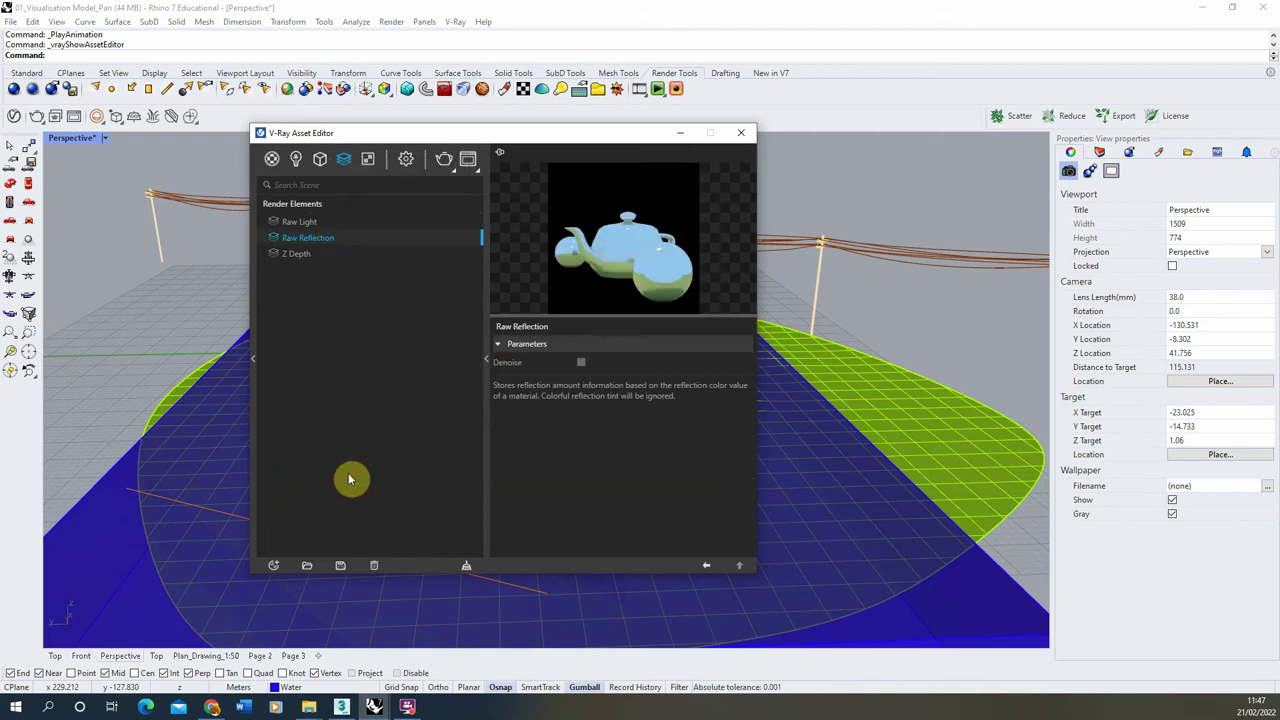
pyautogui.click(405, 162)
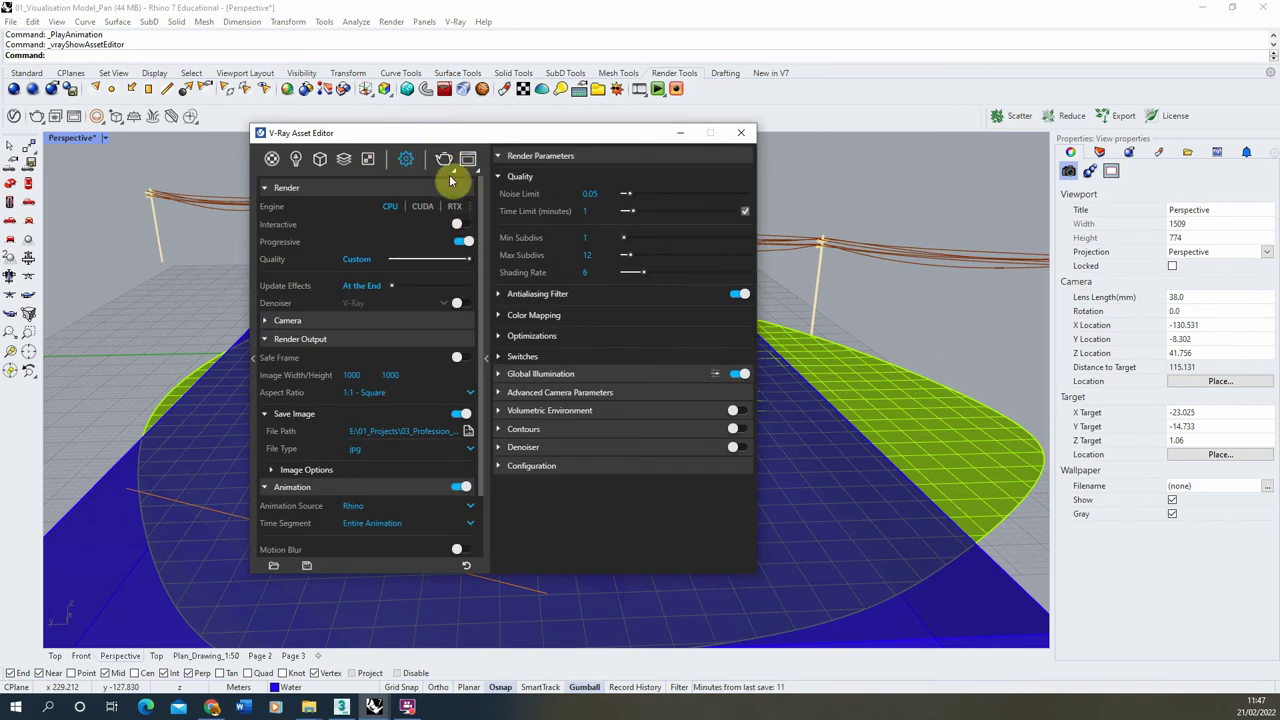
# Render the camera-path animation frames with V-Ray in the Frame Buffer.
pyautogui.click(444, 160)
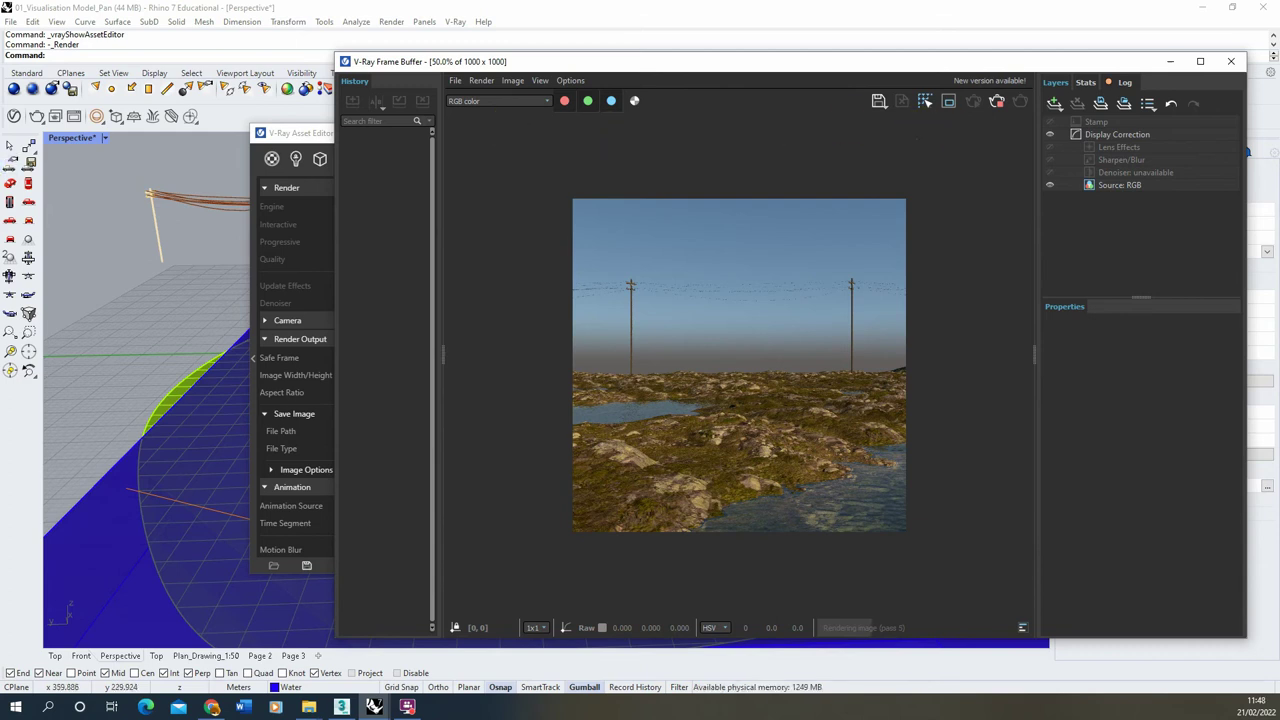
pyautogui.click(407, 706)
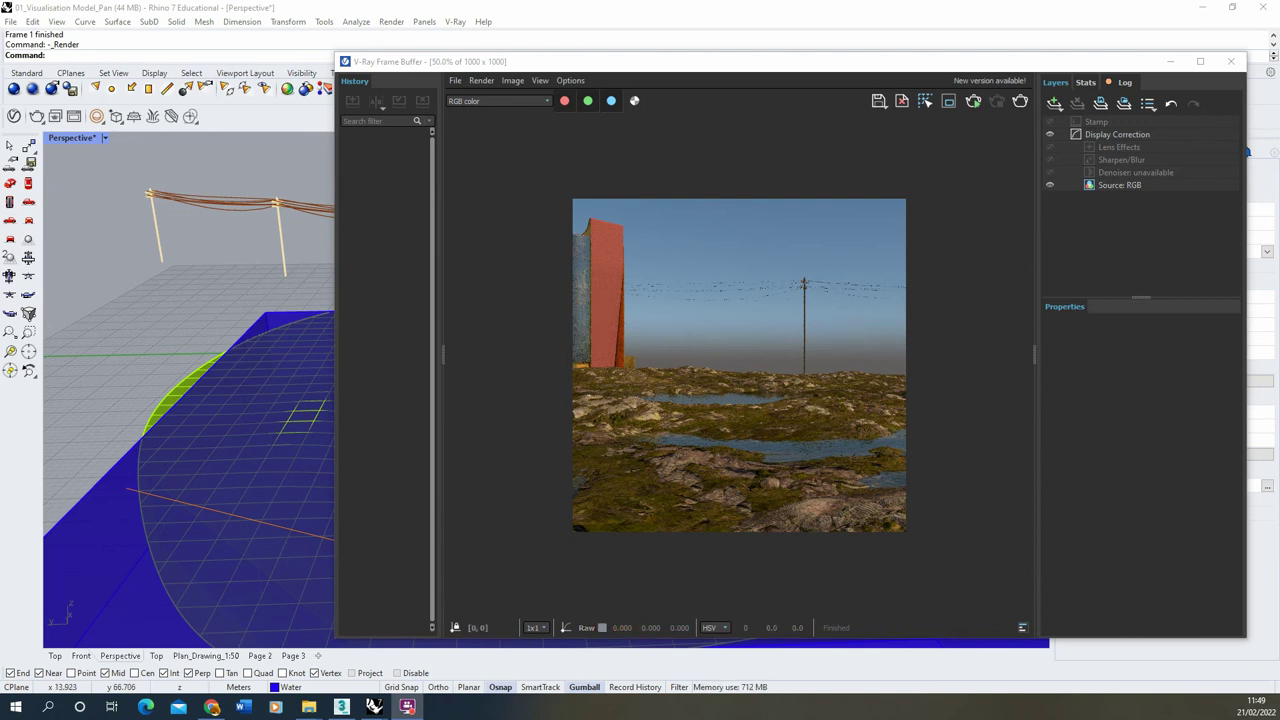
# Bring up the Rendered Animation folder in File Explorer and maximize it.
pyautogui.click(309, 706)
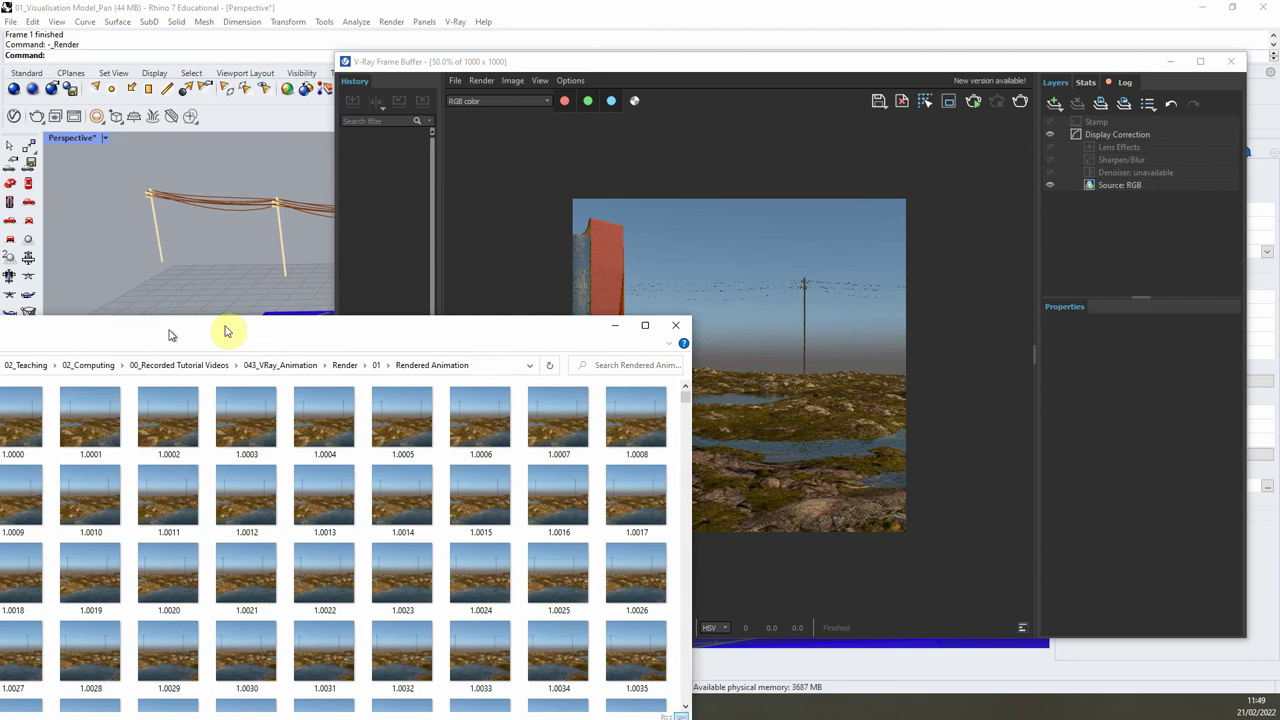
pyautogui.moveTo(171, 334); pyautogui.dragTo(534, 186)
pyautogui.click(1006, 181)
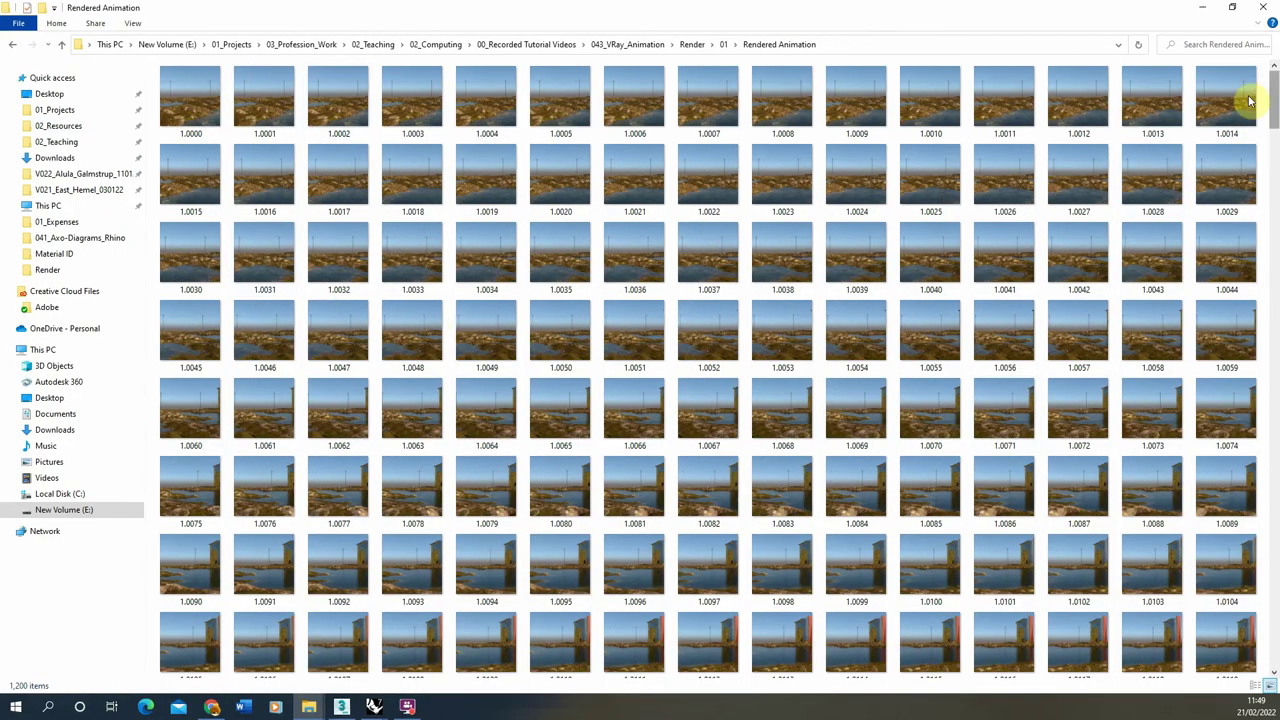
# Open frame 1.0000 in Photos, step through six following frames, then close the viewer.
pyautogui.click(194, 100)
pyautogui.doubleClick(194, 100)
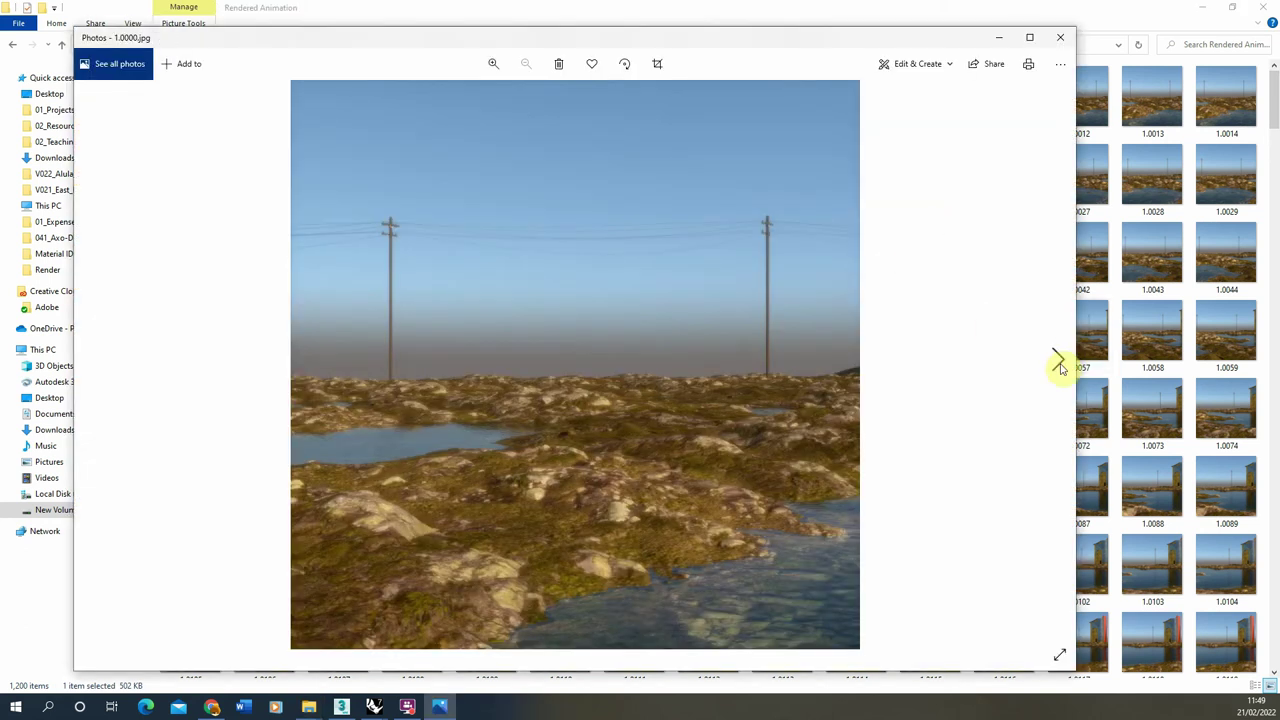
pyautogui.click(1059, 362)
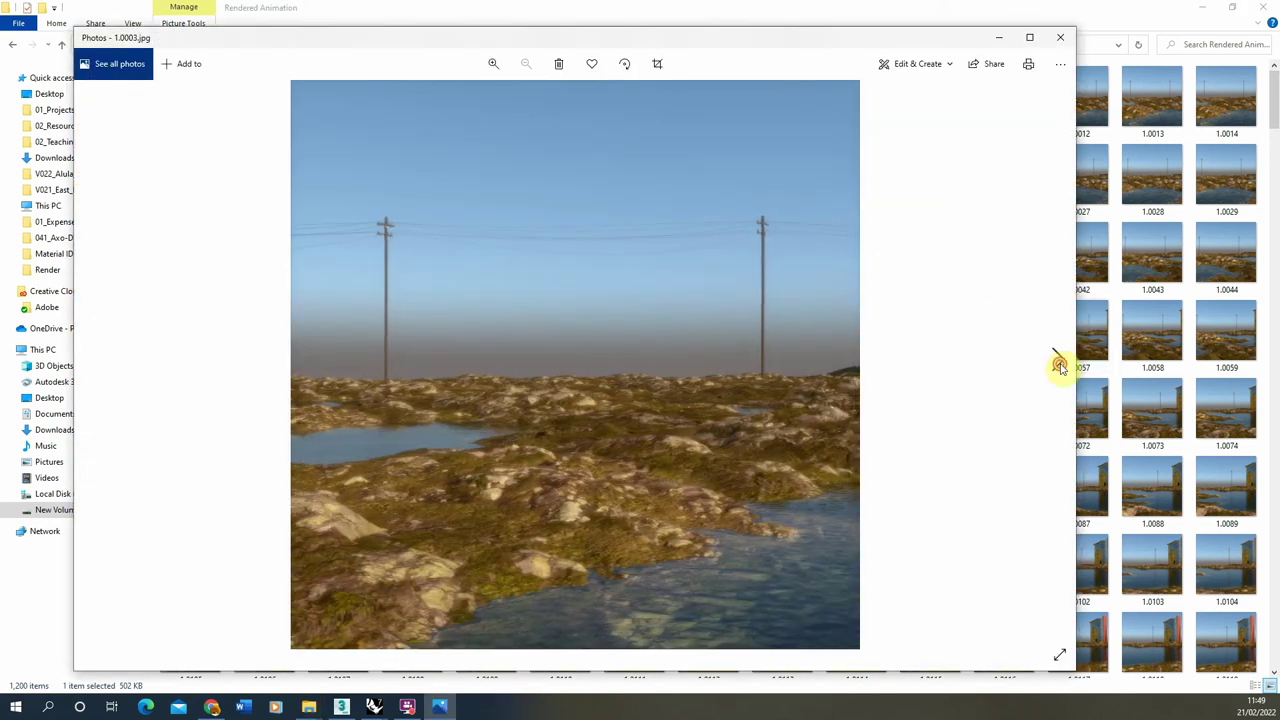
pyautogui.click(1059, 362)
pyautogui.click(1059, 362)
pyautogui.click(1059, 362)
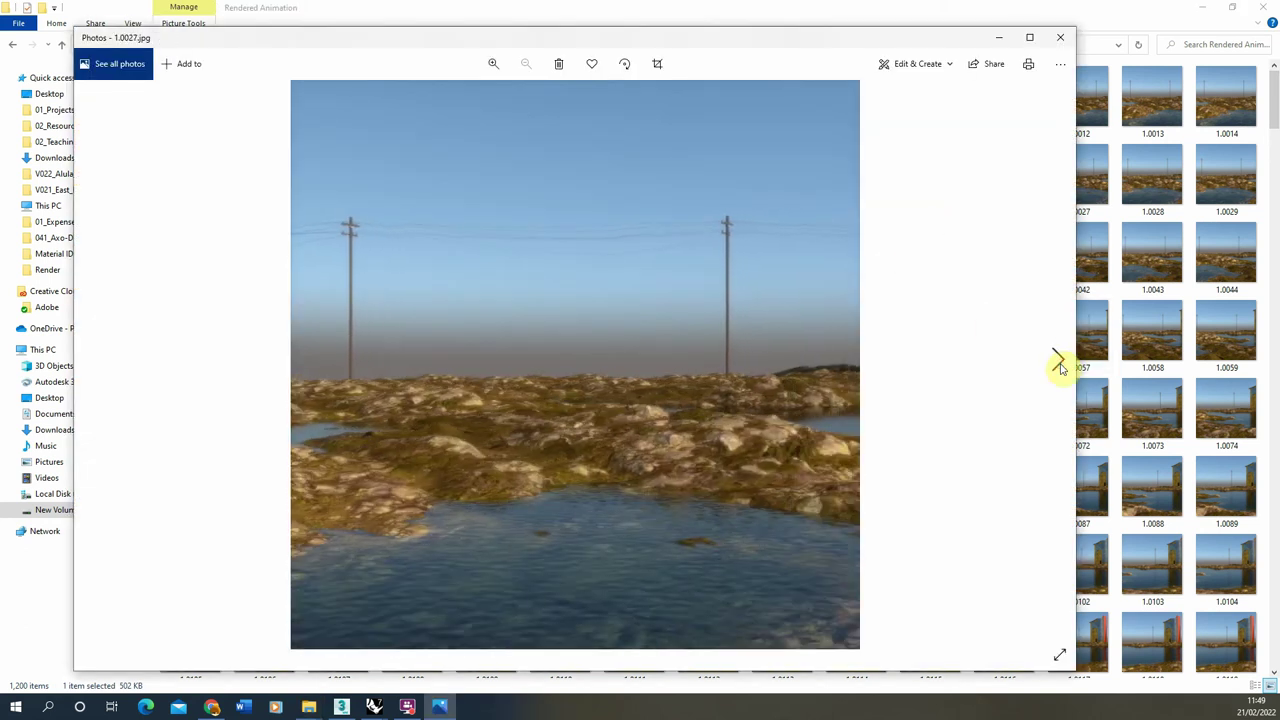
pyautogui.click(1059, 362)
pyautogui.click(1059, 362)
pyautogui.click(1062, 38)
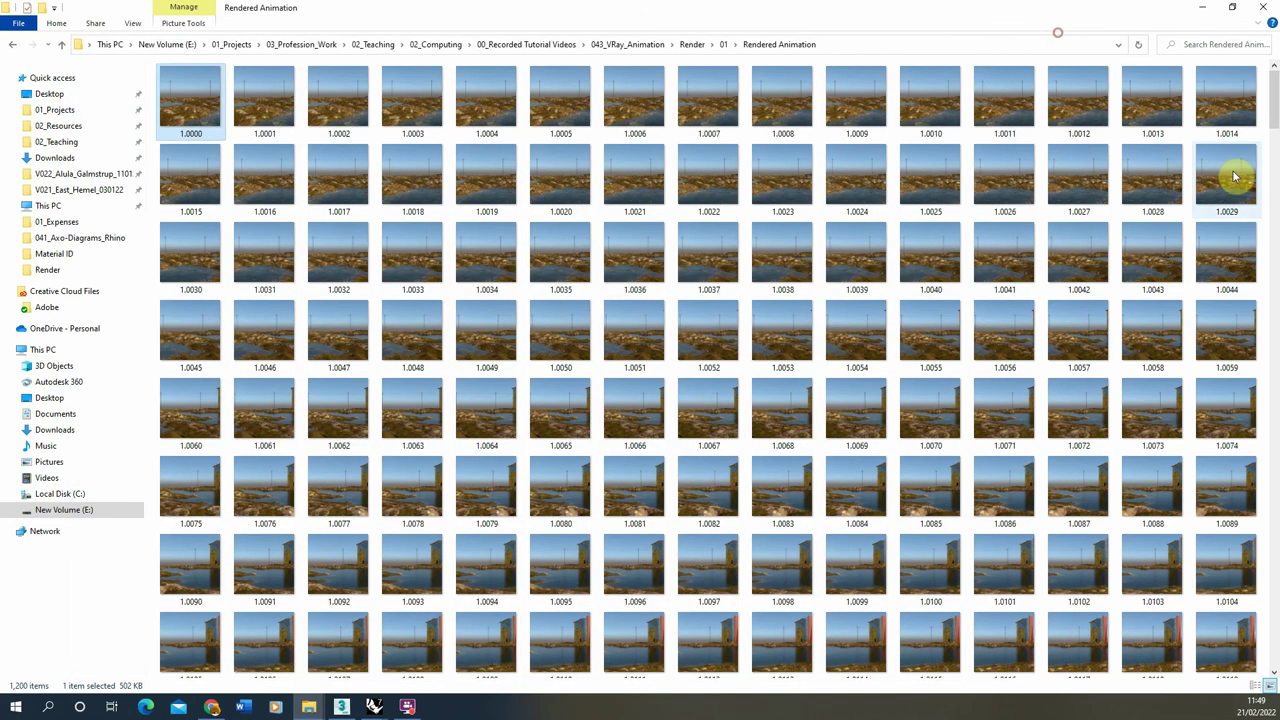
pyautogui.moveTo(1274, 98); pyautogui.dragTo(1276, 300)
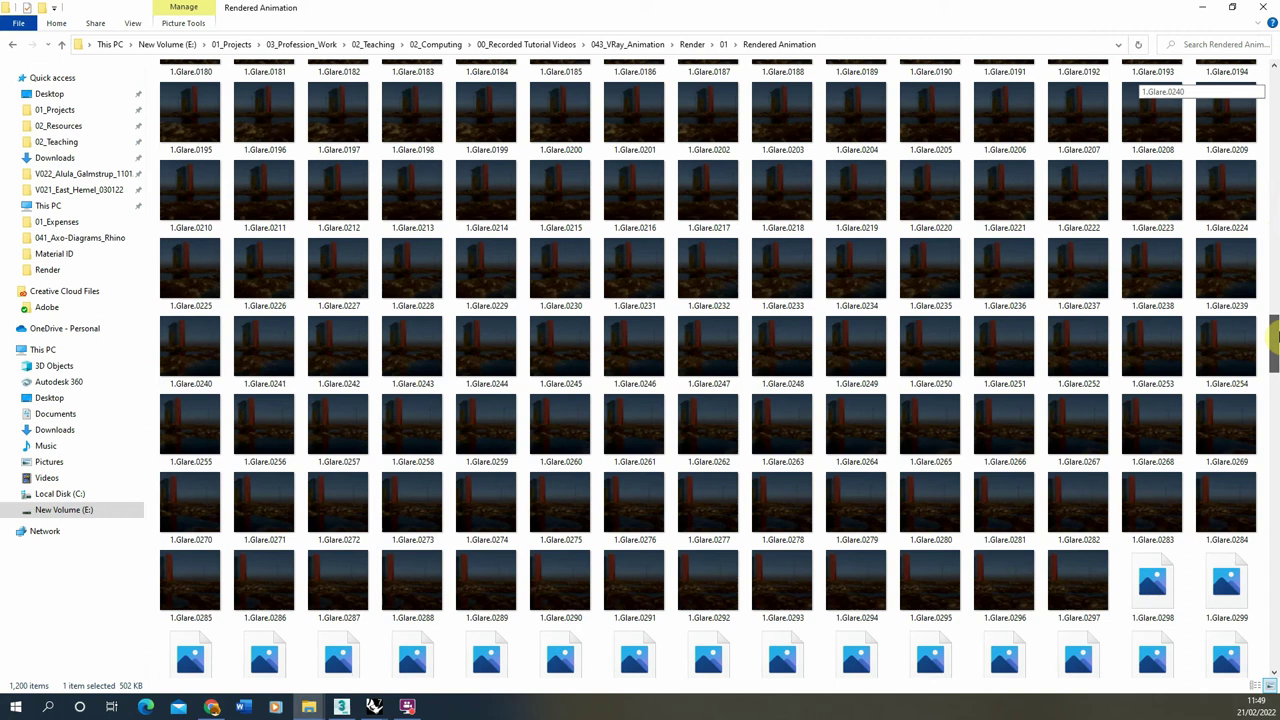
pyautogui.moveTo(1275, 338); pyautogui.dragTo(1275, 382)
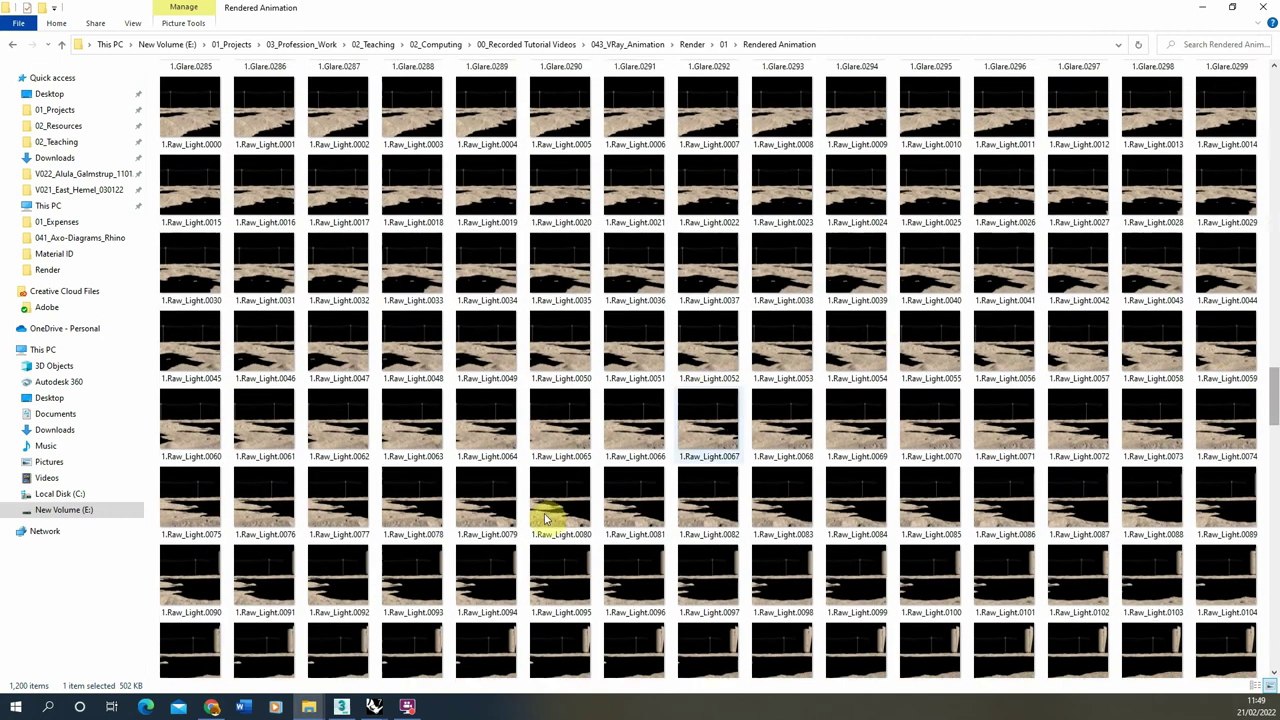
pyautogui.doubleClick(566, 505)
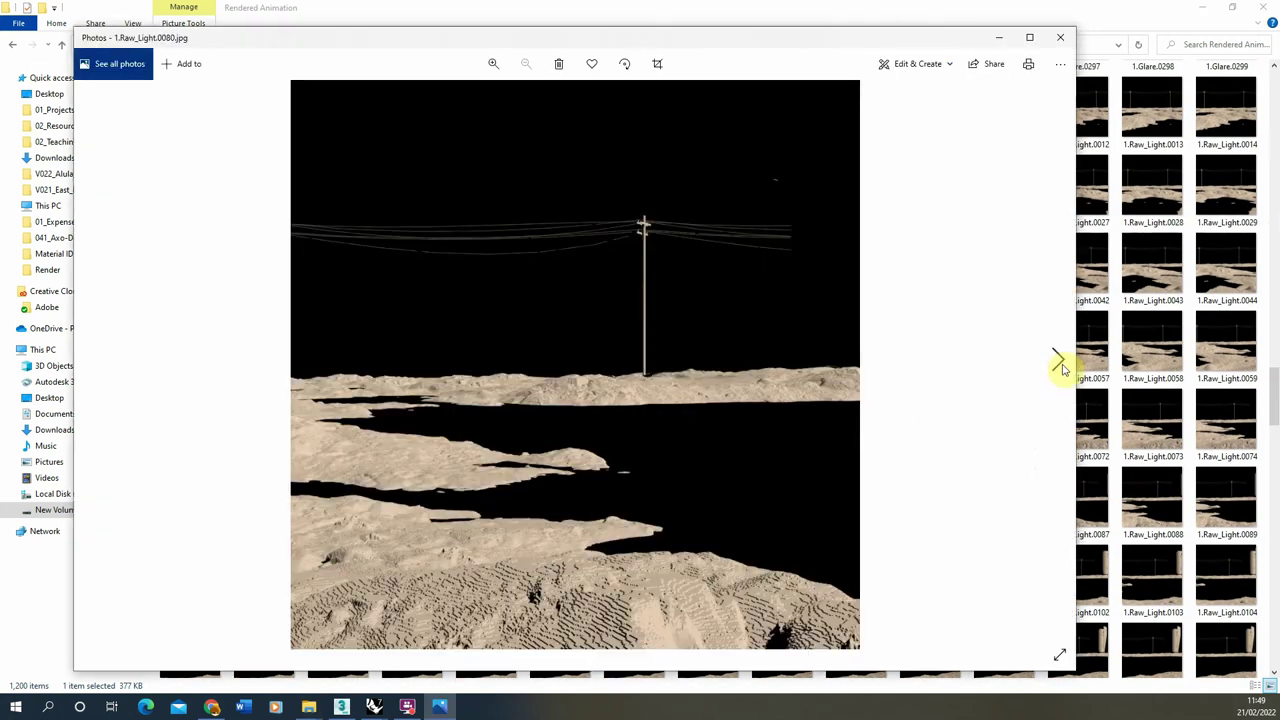
pyautogui.click(1060, 362)
pyautogui.click(1060, 362)
pyautogui.click(1060, 362)
pyautogui.click(1060, 362)
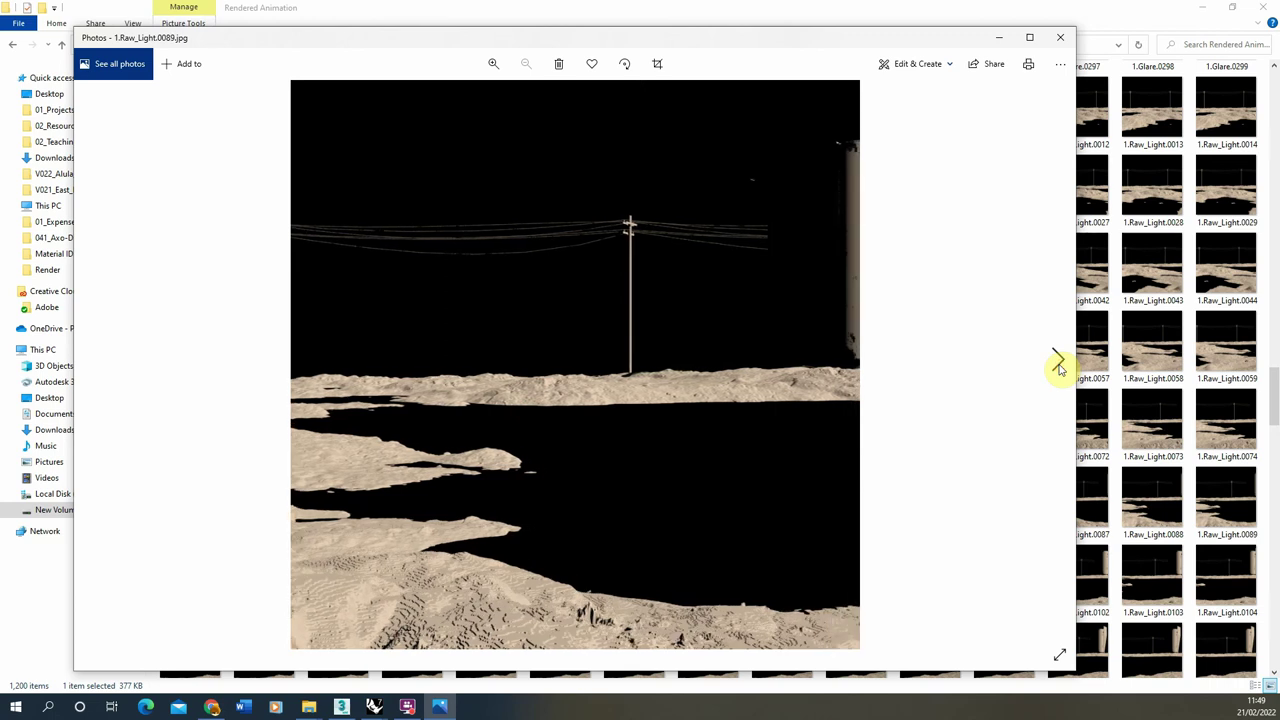
pyautogui.press('Right')
pyautogui.press('Right')
pyautogui.press('Right')
pyautogui.press('Right')
pyautogui.press('Right')
pyautogui.press('Right')
pyautogui.press('Right')
pyautogui.press('Right')
pyautogui.press('Right')
pyautogui.press('Right')
pyautogui.press('Right')
pyautogui.press('Right')
pyautogui.press('Right')
pyautogui.press('Right')
pyautogui.press('Right')
pyautogui.press('Right')
pyautogui.press('Right')
pyautogui.press('Right')
pyautogui.press('Right')
pyautogui.press('Right')
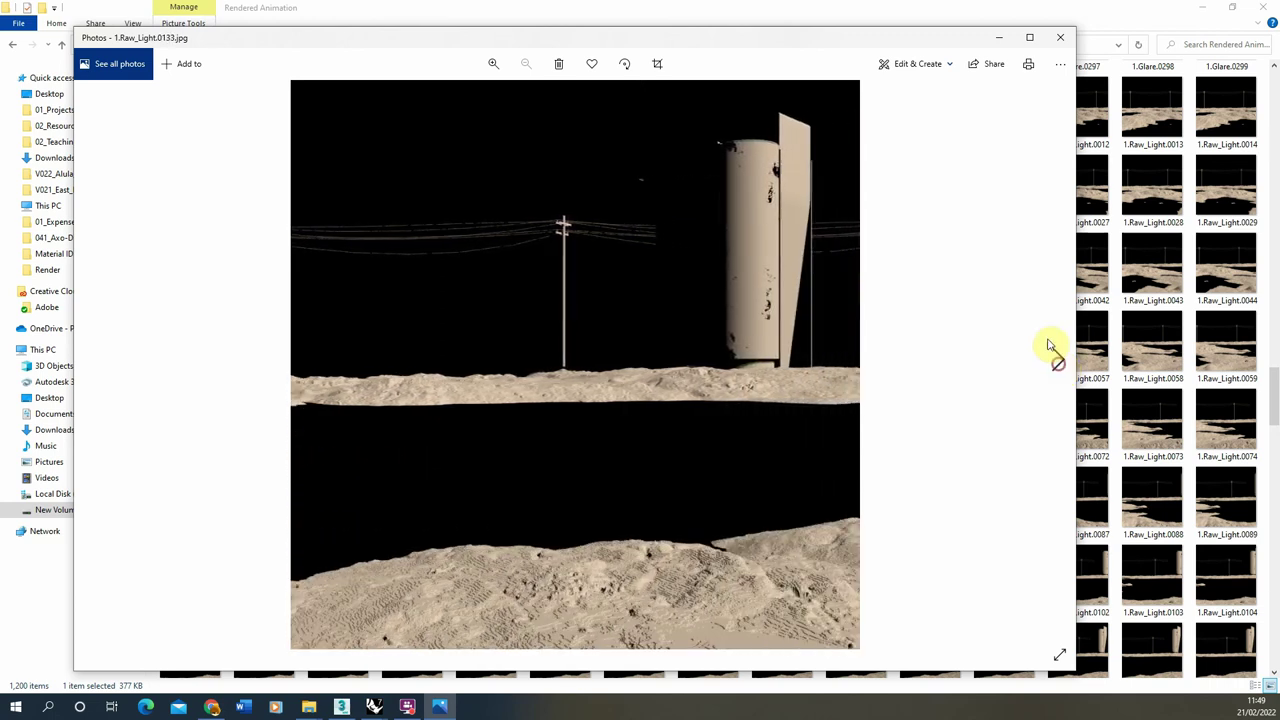
pyautogui.press('Right')
pyautogui.click(1060, 37)
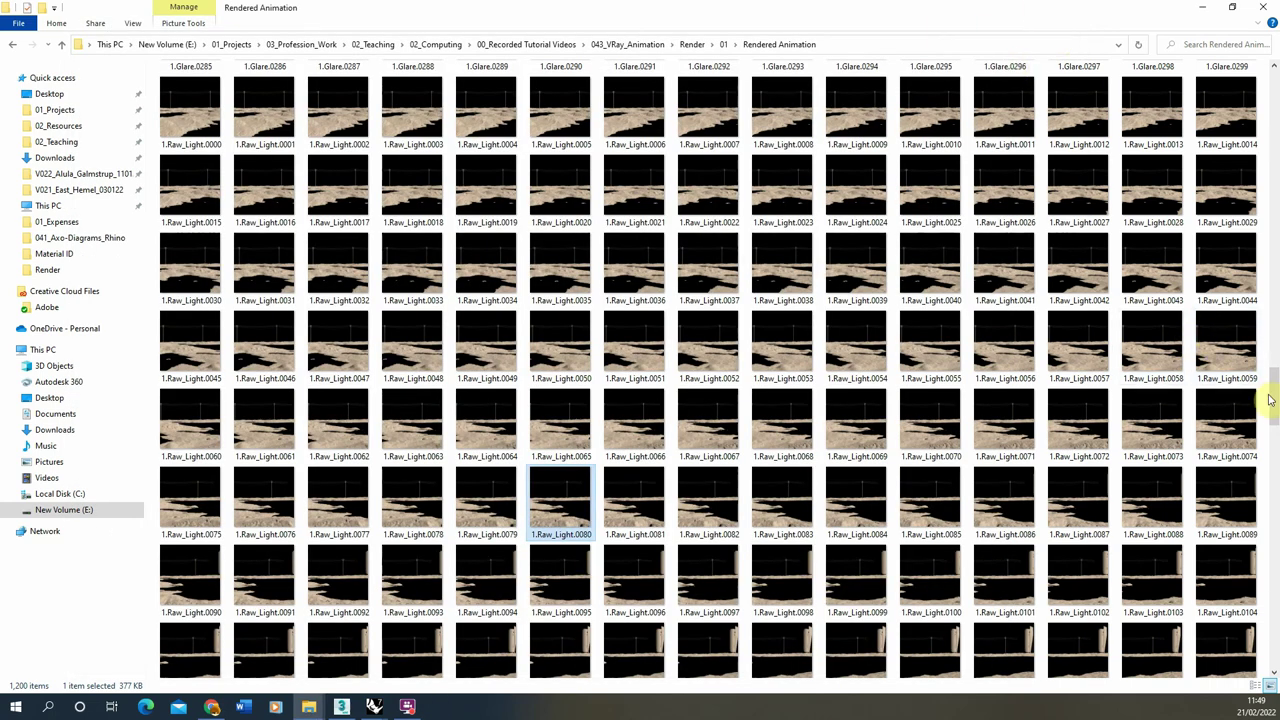
pyautogui.moveTo(1270, 400); pyautogui.dragTo(1273, 622)
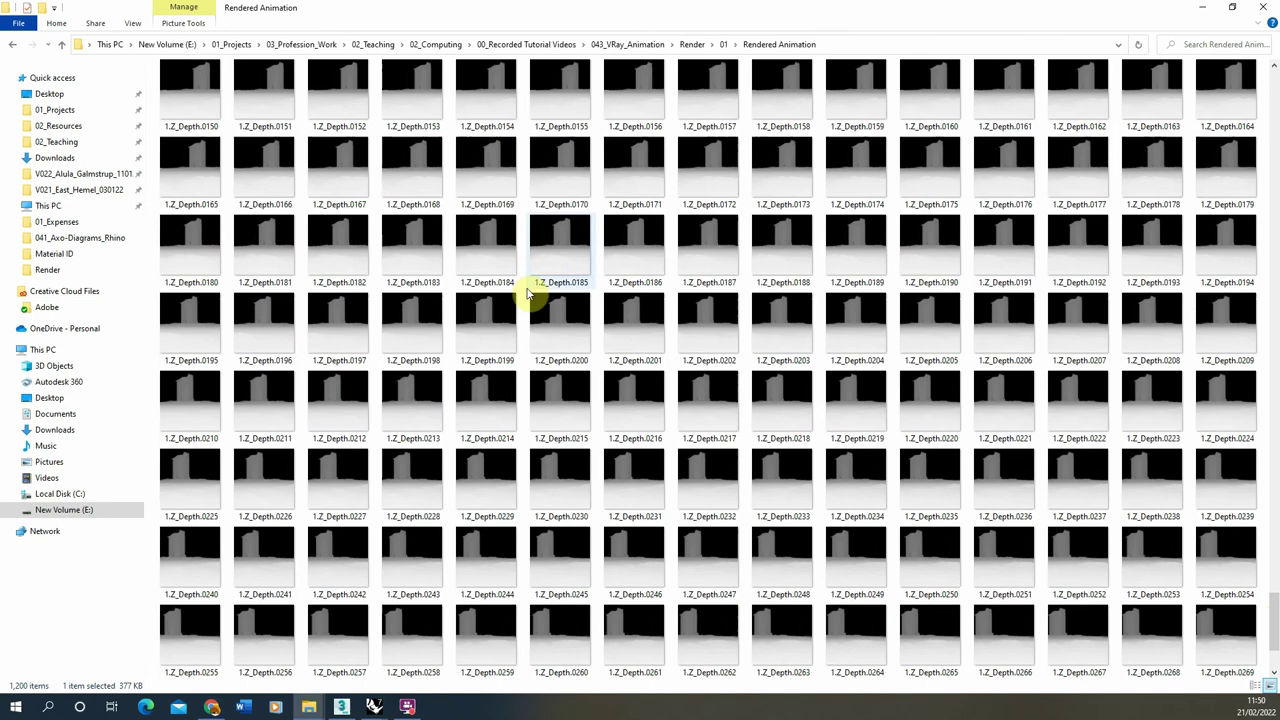
pyautogui.moveTo(1274, 622); pyautogui.dragTo(1275, 640)
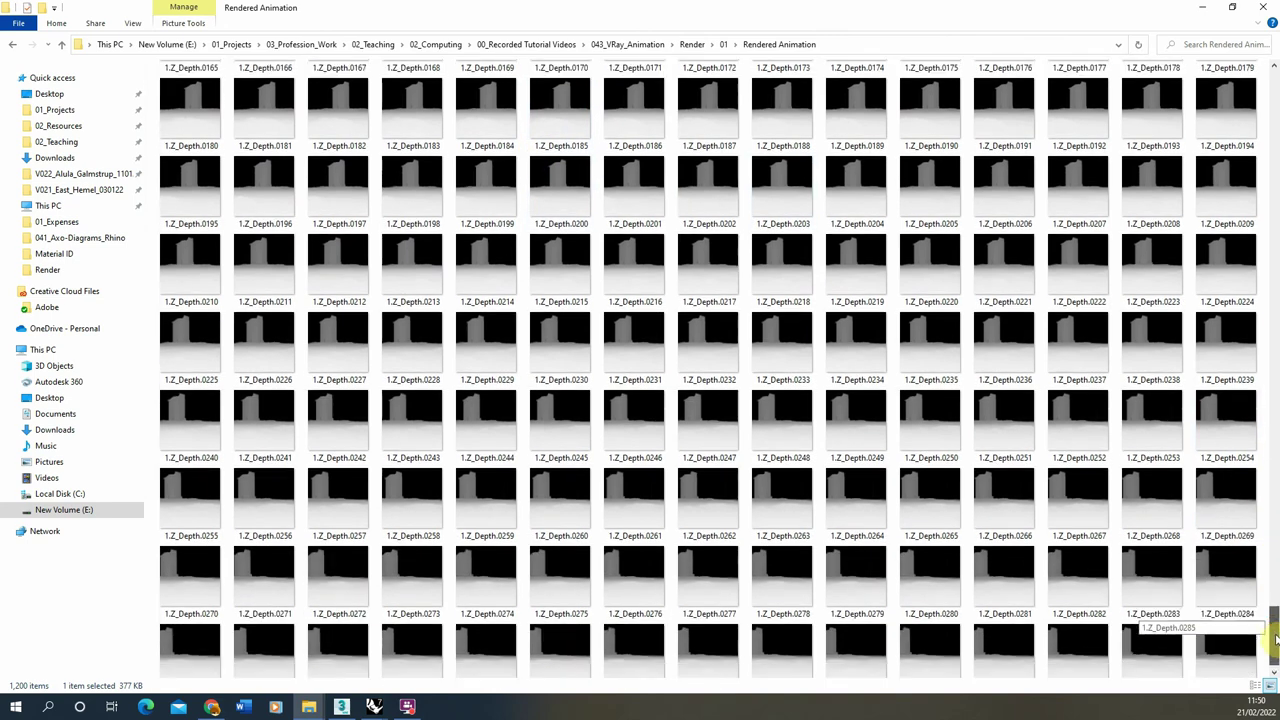
pyautogui.moveTo(1277, 527); pyautogui.dragTo(1273, 75)
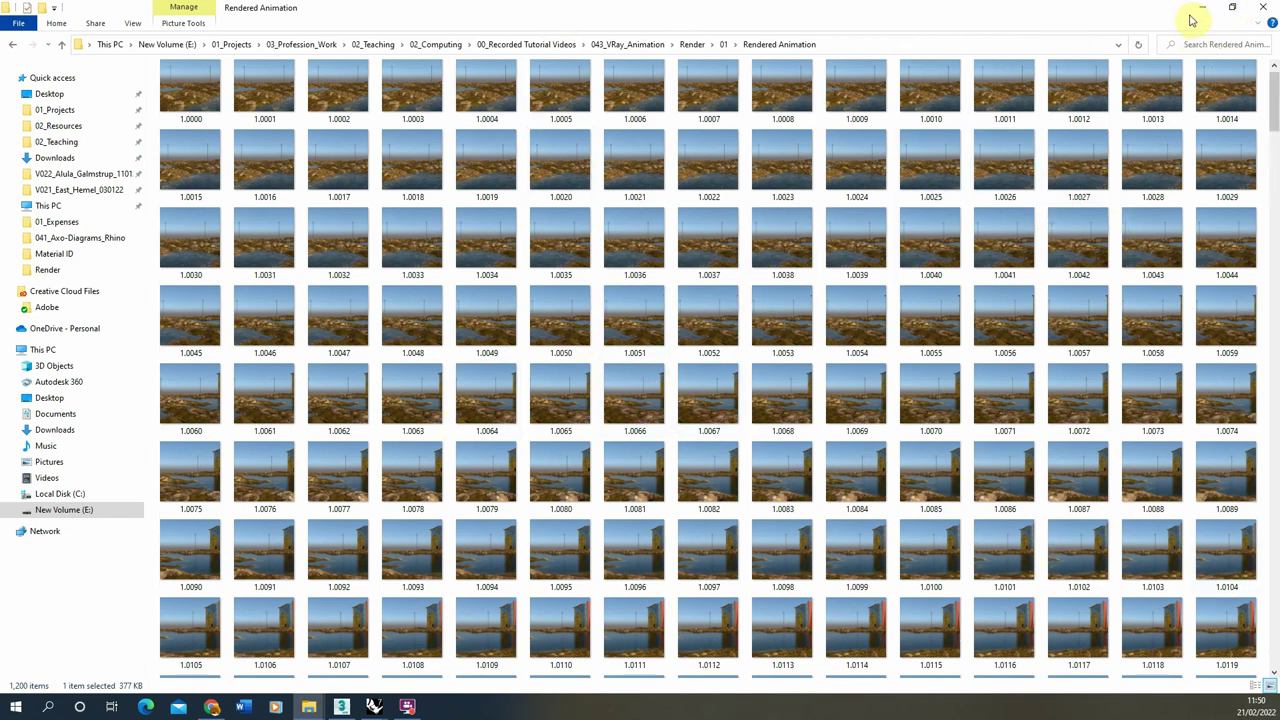
# Set the V-Ray animation range to start at frame 150 and end at 160, then render it.
pyautogui.click(1200, 8)
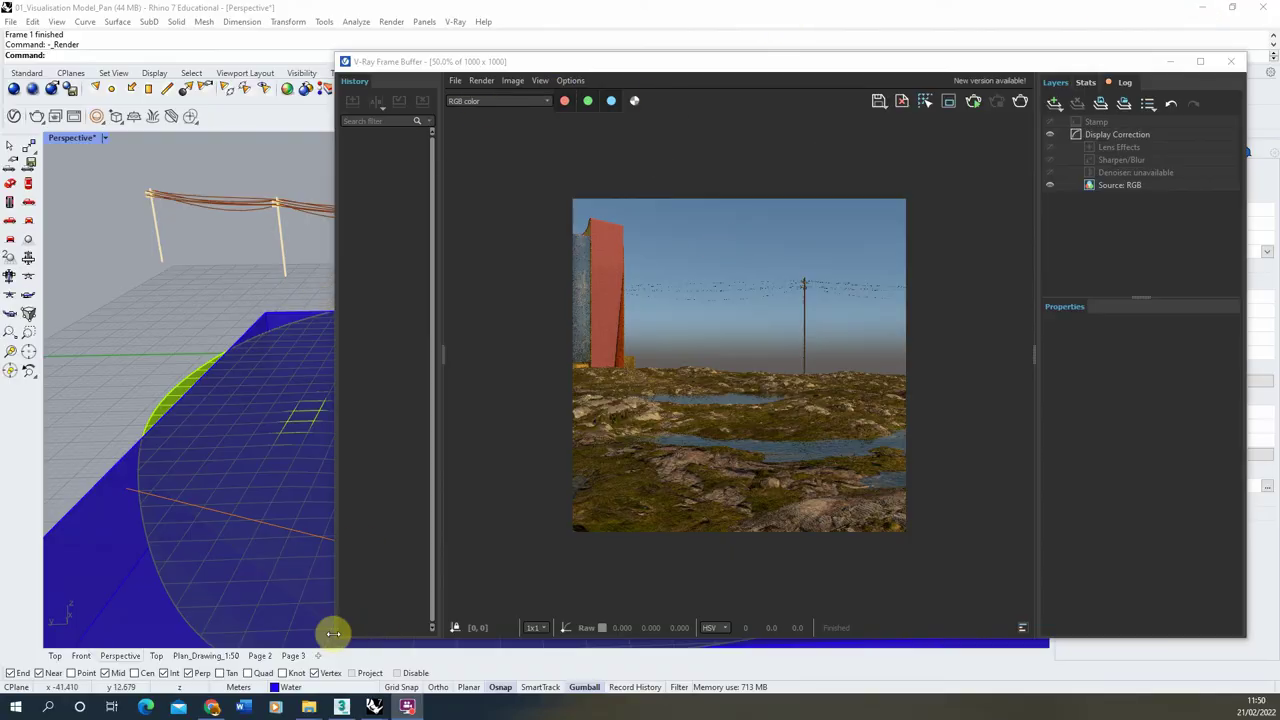
pyautogui.click(34, 116)
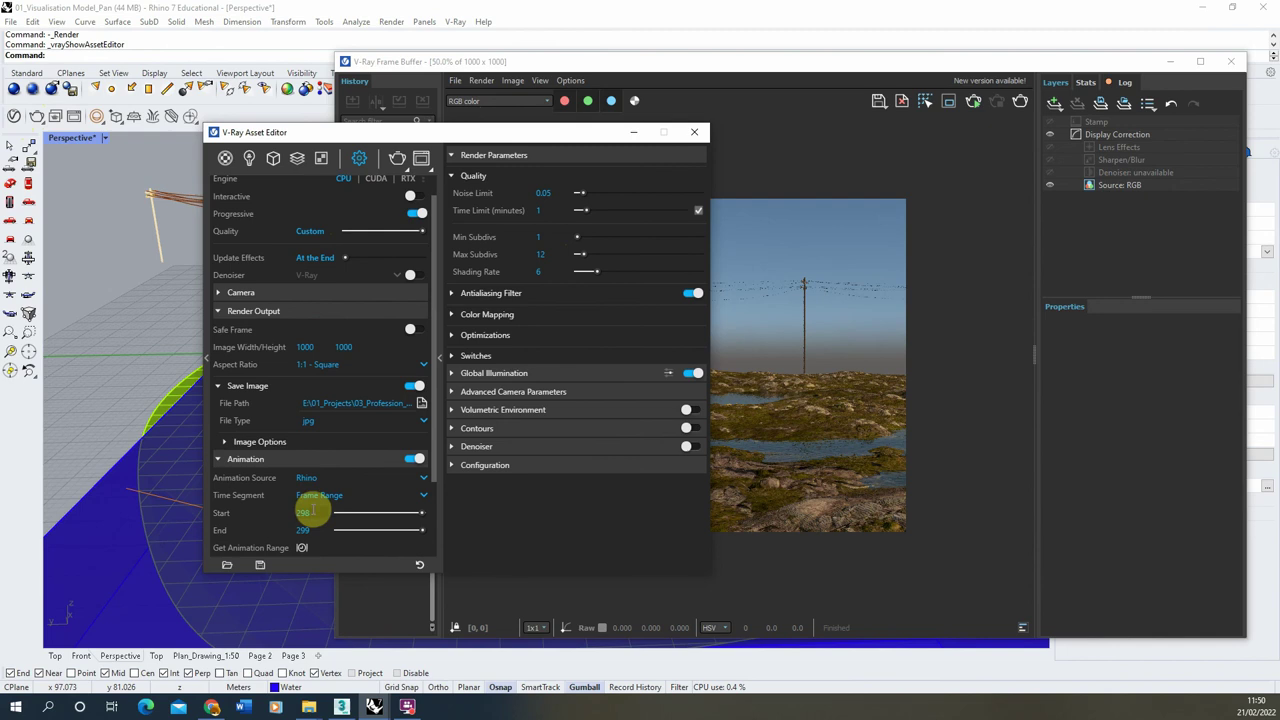
pyautogui.write('150')
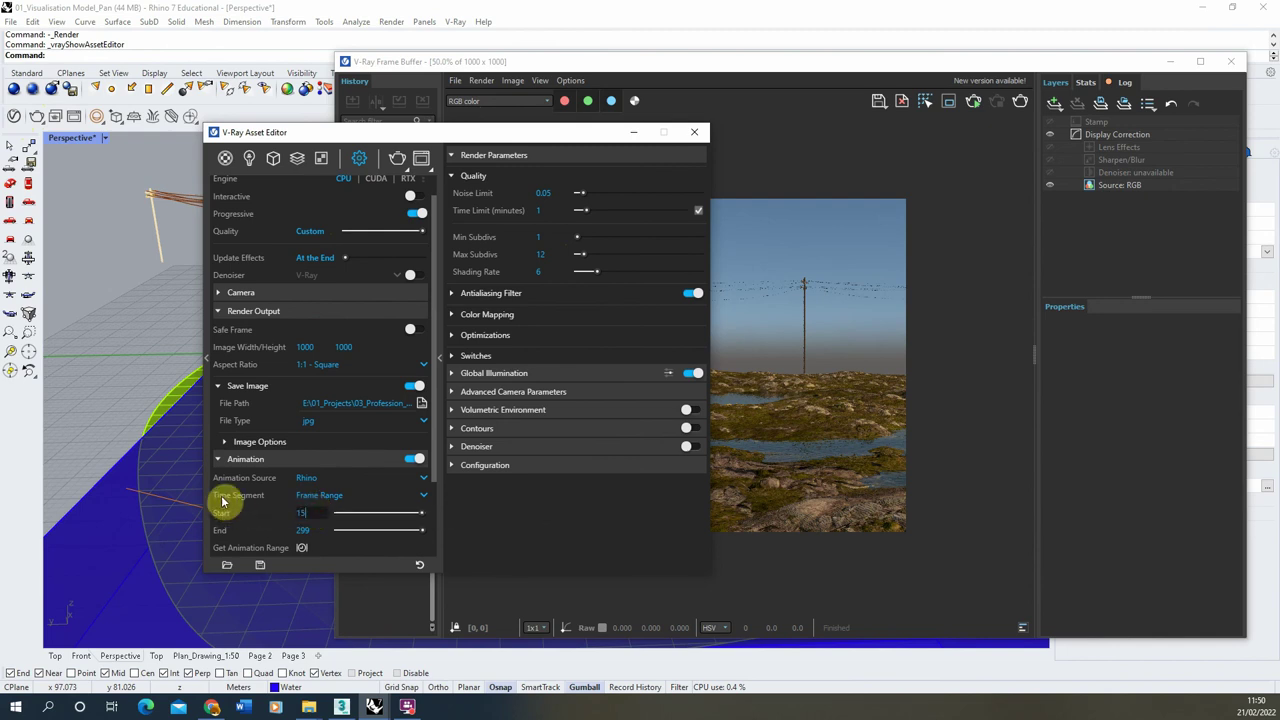
pyautogui.click(318, 531)
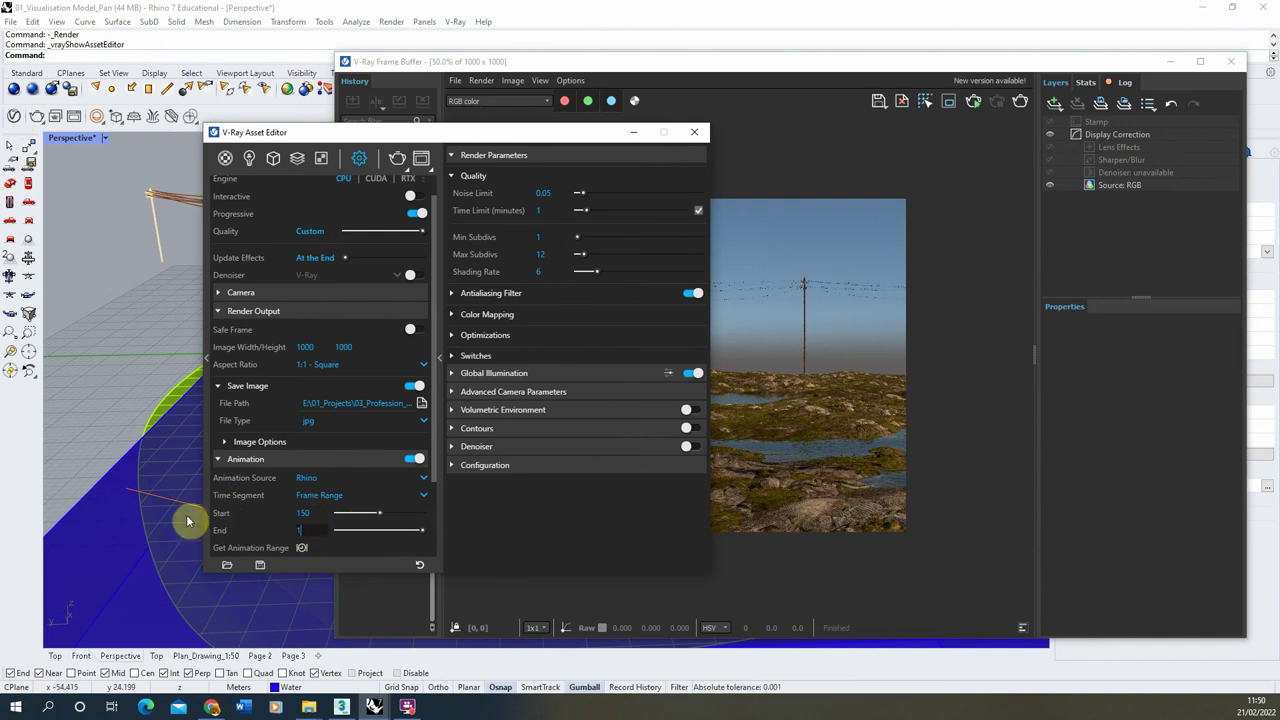
pyautogui.write('160')
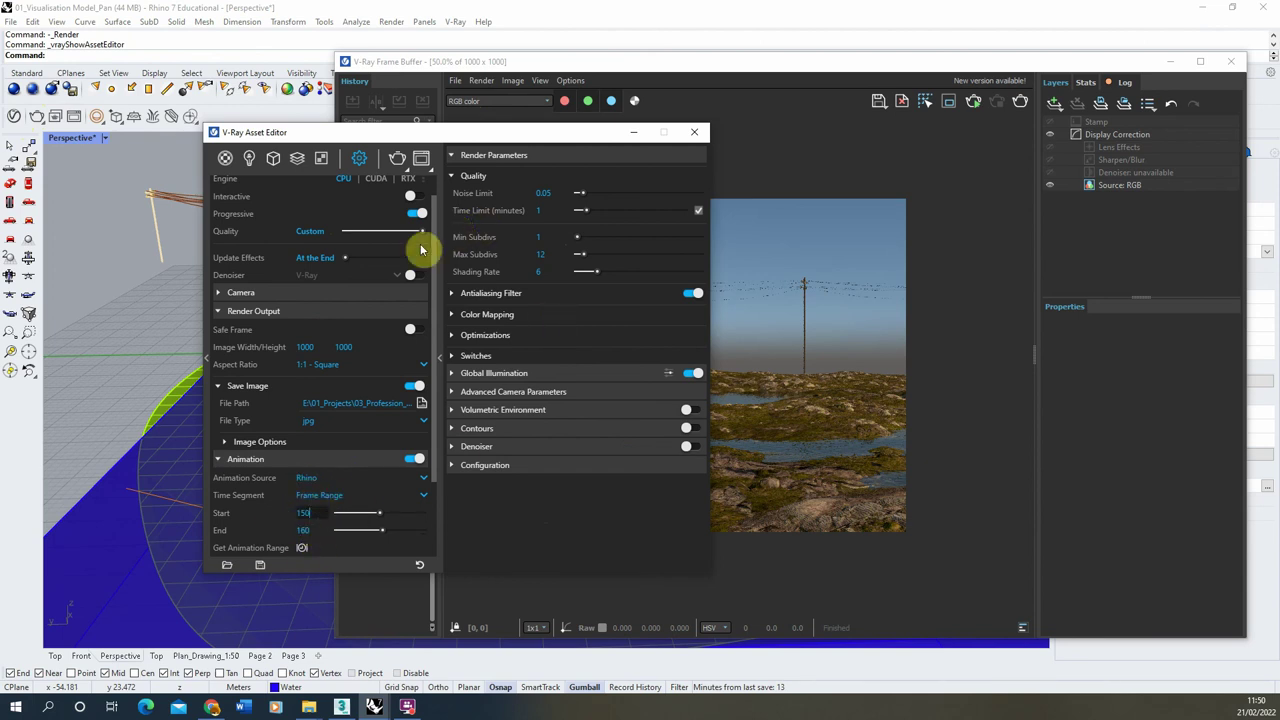
pyautogui.click(398, 160)
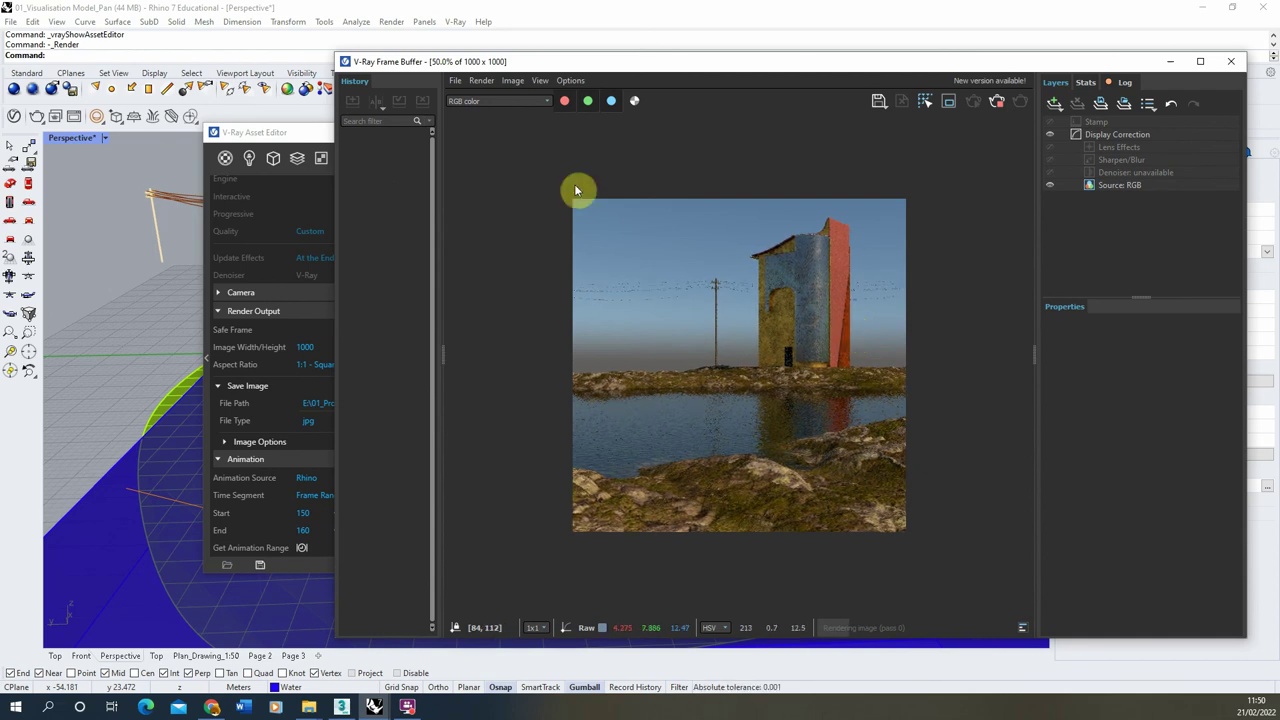
# Move the V-Ray Asset Editor left beside the Frame Buffer so the rendered frame is visible.
pyautogui.moveTo(301, 140); pyautogui.dragTo(233, 136)
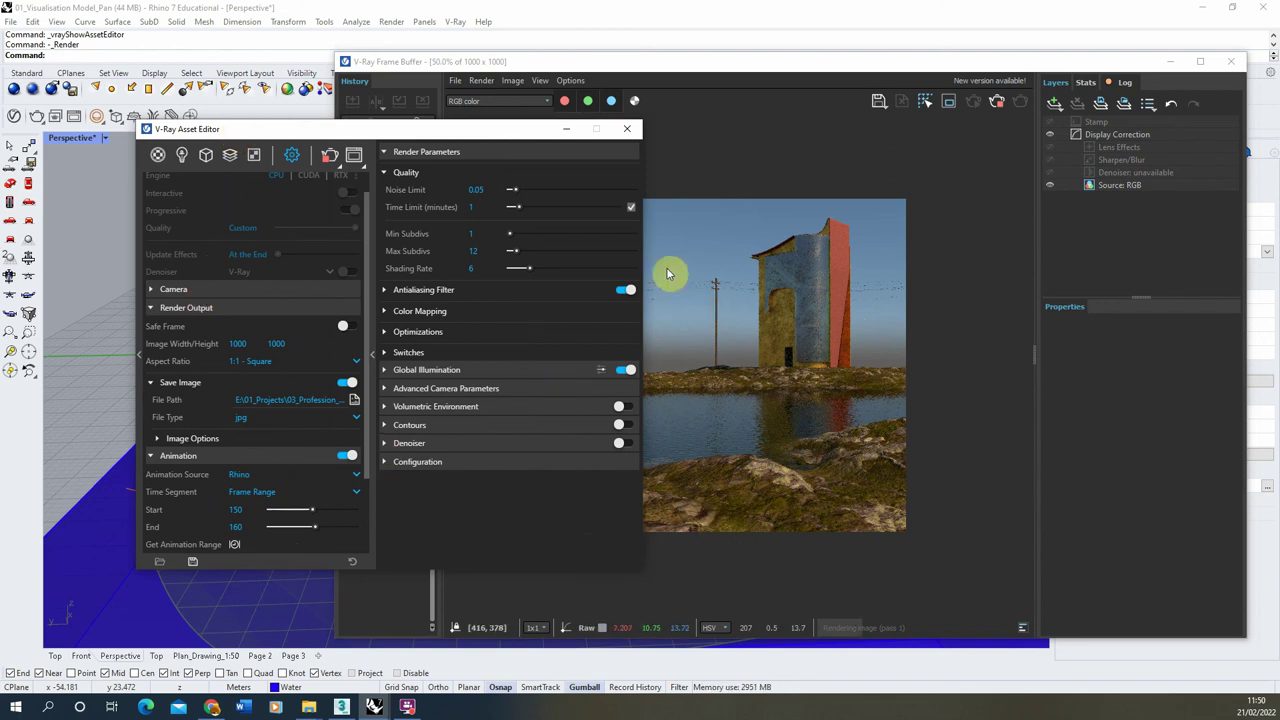
pyautogui.moveTo(519, 133); pyautogui.dragTo(430, 130)
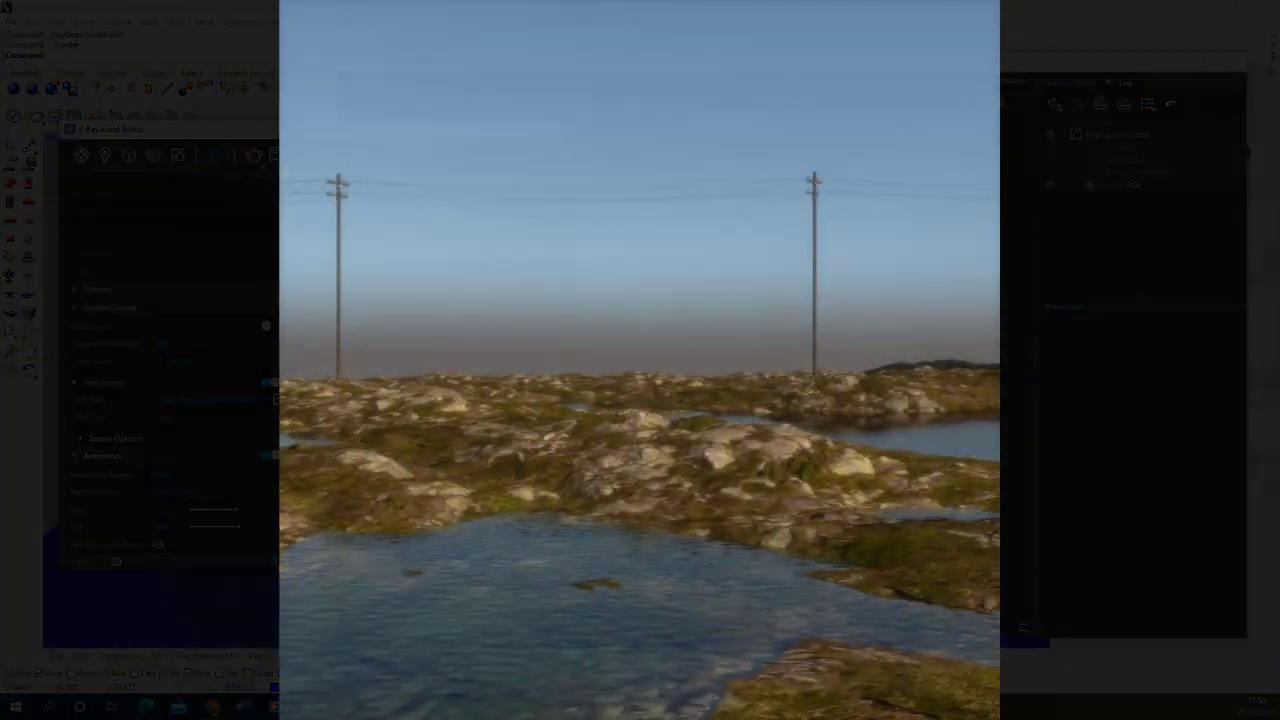